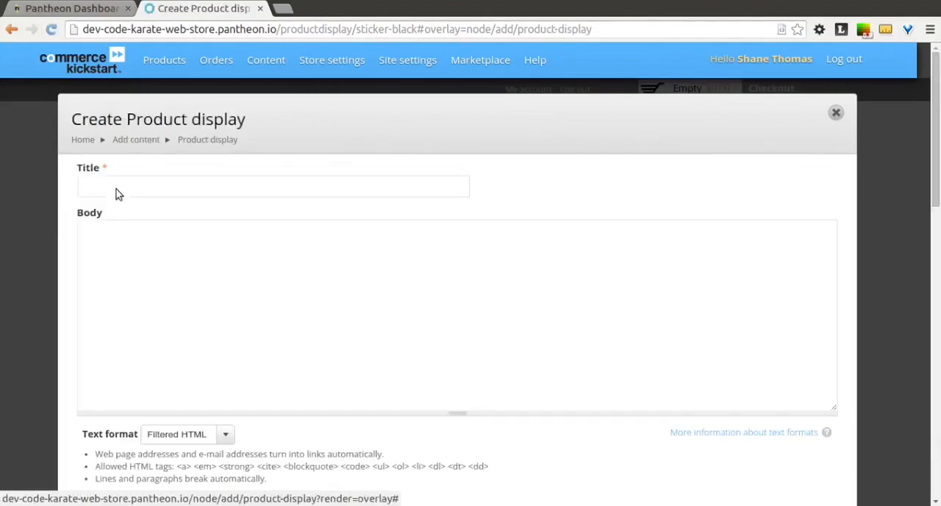
{"action": "left_click", "coordinate": [118, 193]}
{"action": "scroll", "coordinate": [331, 243], "scroll_direction": "down", "scroll_amount": 5}
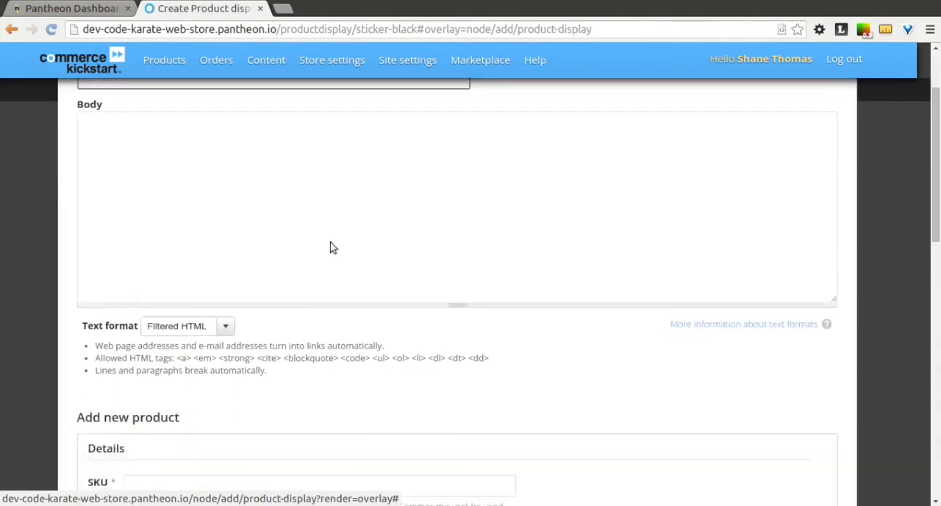
{"action": "scroll", "coordinate": [137, 236], "scroll_direction": "down", "scroll_amount": 3}
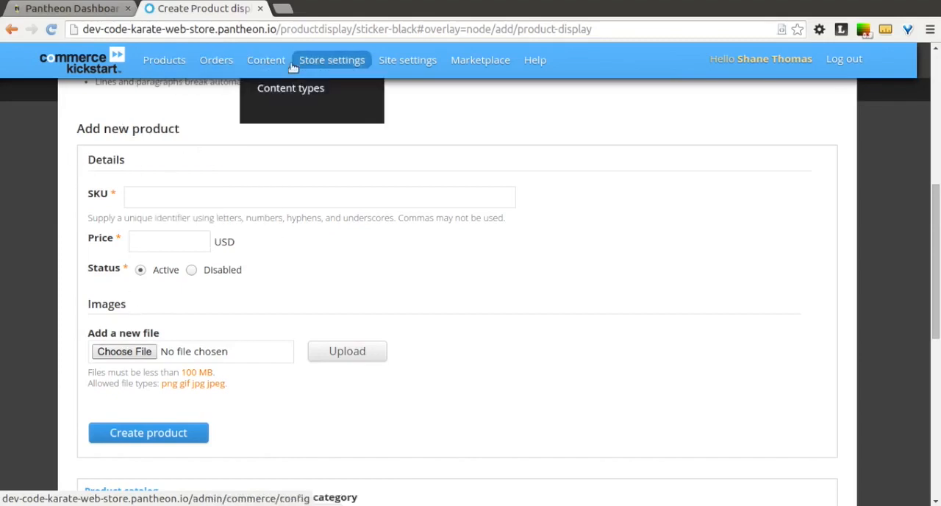
- Open the field management page of the Product display content type
{"action": "mouse_move", "coordinate": [312, 65]}
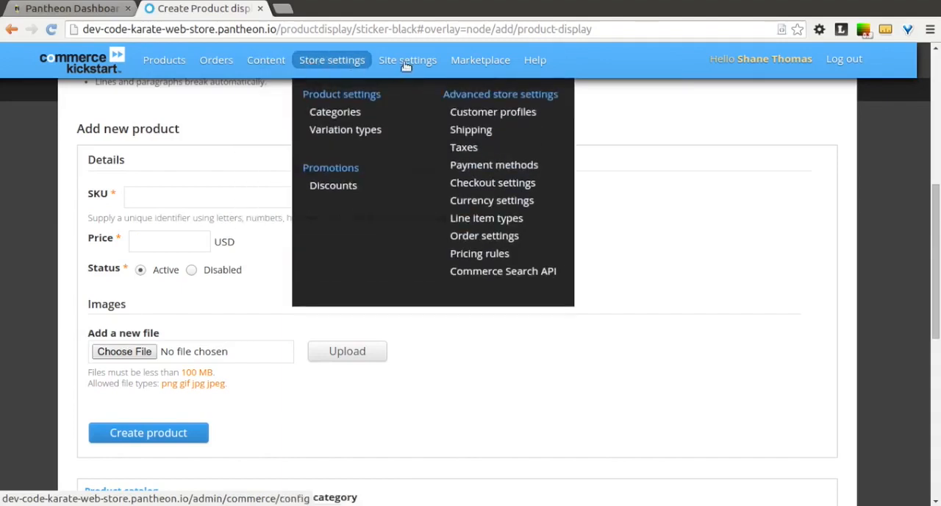
{"action": "mouse_move", "coordinate": [408, 64]}
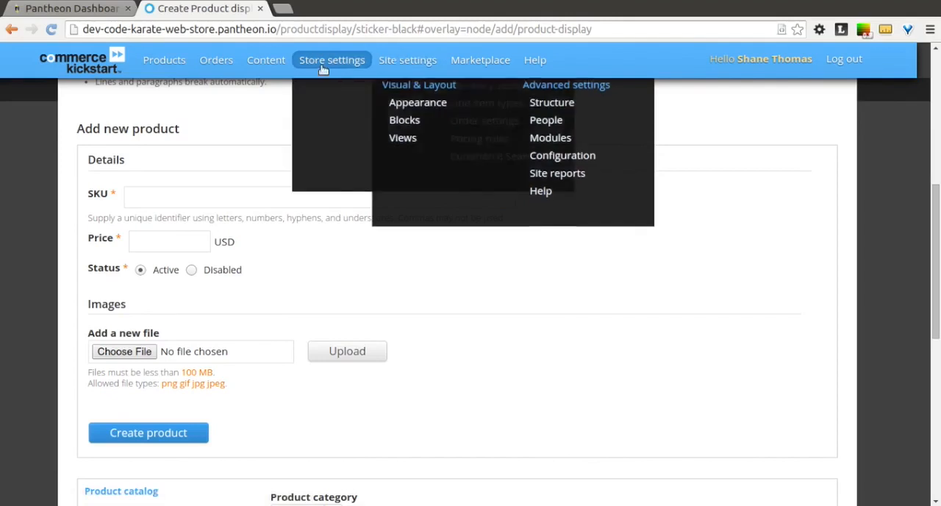
{"action": "mouse_move", "coordinate": [277, 65]}
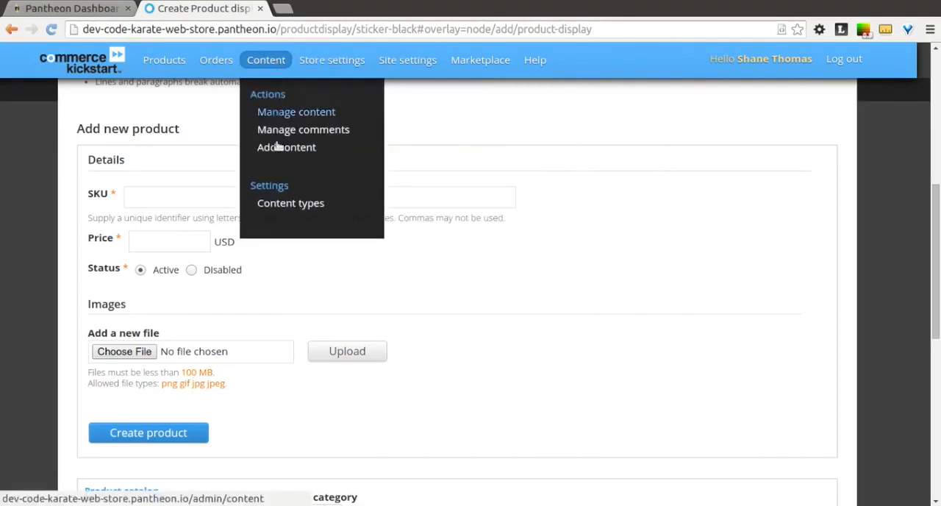
{"action": "left_click", "coordinate": [323, 211]}
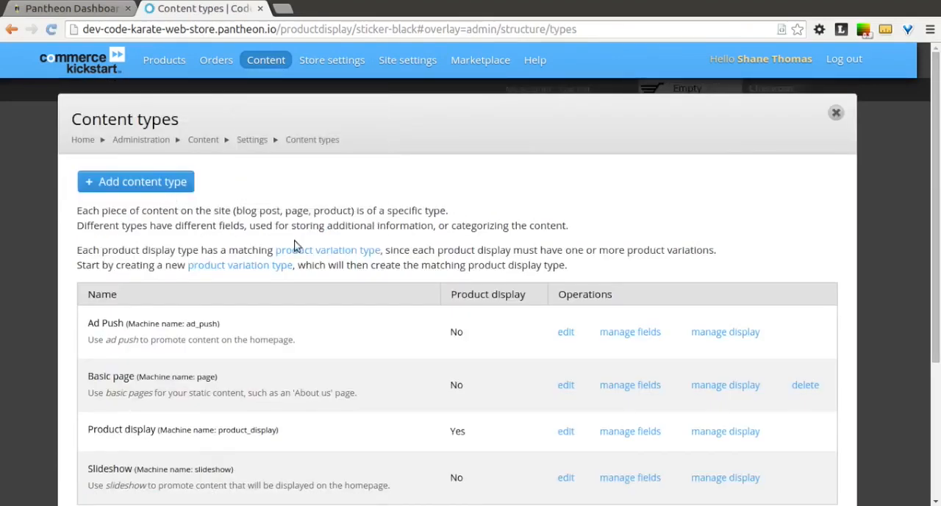
{"action": "scroll", "coordinate": [294, 245], "scroll_direction": "down", "scroll_amount": 3}
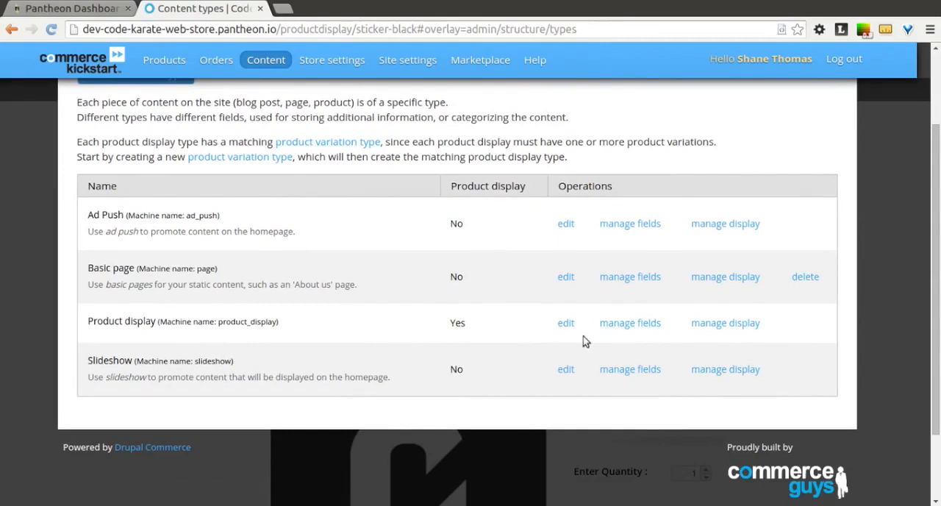
{"action": "left_click", "coordinate": [624, 329]}
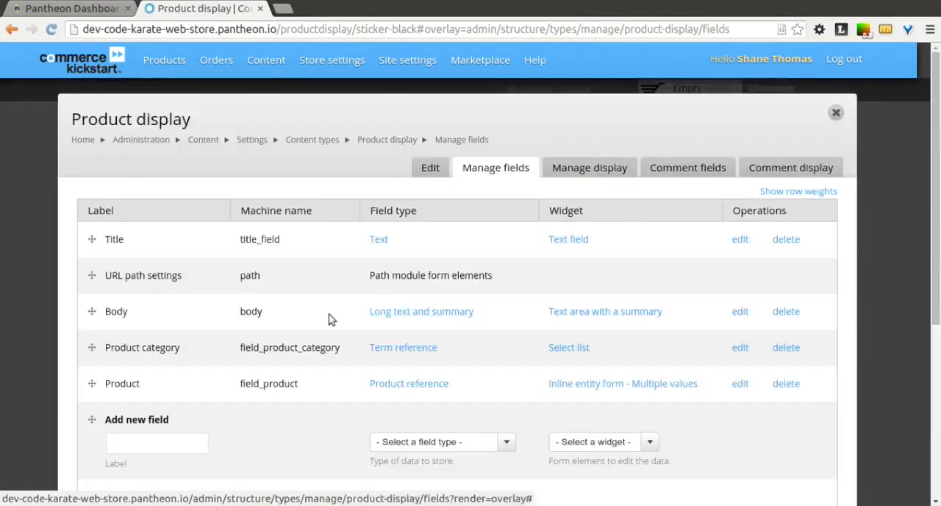
- Allow the Product field to reference the Shirt product type as well, and save the field settings
{"action": "scroll", "coordinate": [330, 319], "scroll_direction": "down", "scroll_amount": 1}
{"action": "scroll", "coordinate": [330, 314], "scroll_direction": "down", "scroll_amount": 1}
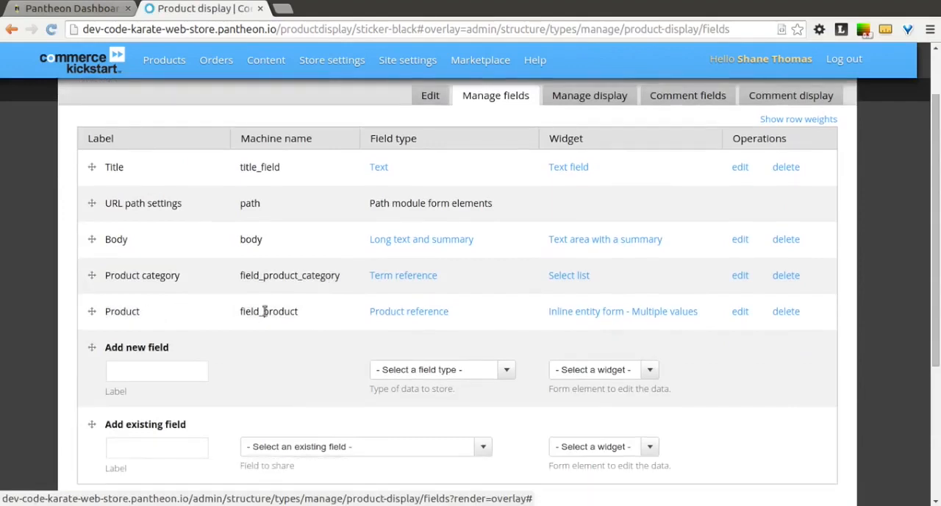
{"action": "left_click", "coordinate": [740, 313]}
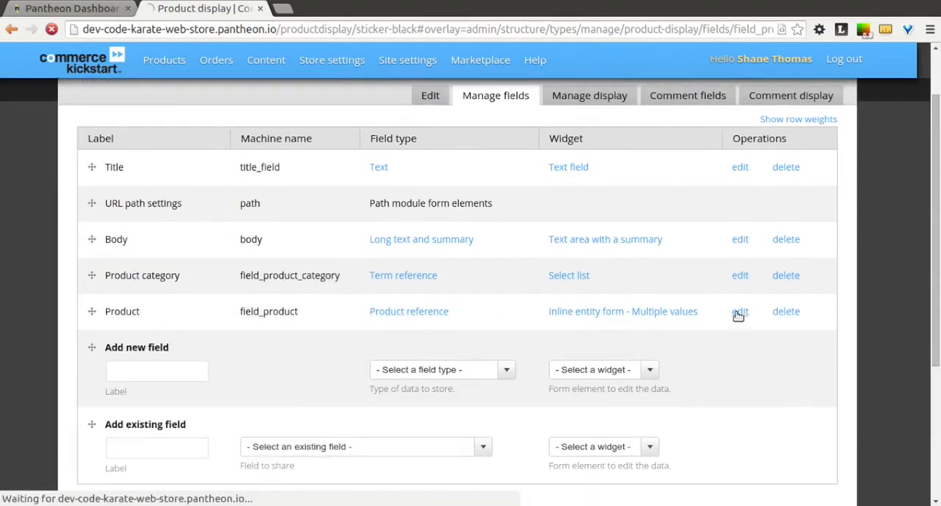
{"action": "scroll", "coordinate": [684, 301], "scroll_direction": "down", "scroll_amount": 5}
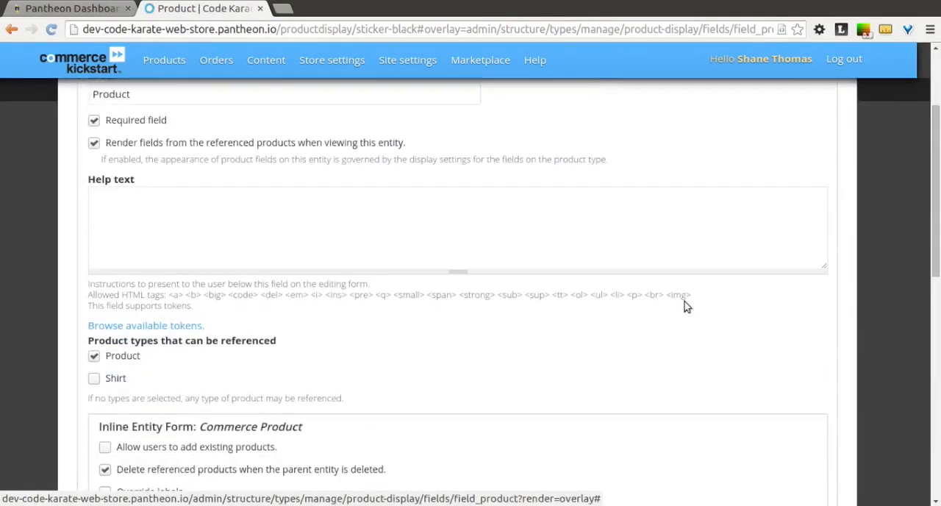
{"action": "scroll", "coordinate": [685, 301], "scroll_direction": "up", "scroll_amount": 4}
{"action": "scroll", "coordinate": [684, 301], "scroll_direction": "down", "scroll_amount": 2}
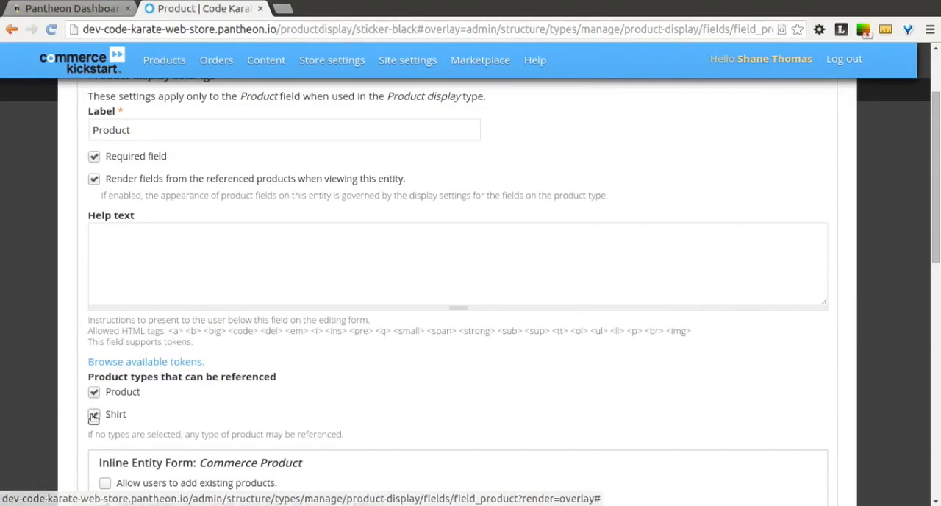
{"action": "left_click", "coordinate": [94, 415]}
{"action": "scroll", "coordinate": [75, 412], "scroll_direction": "down", "scroll_amount": 10}
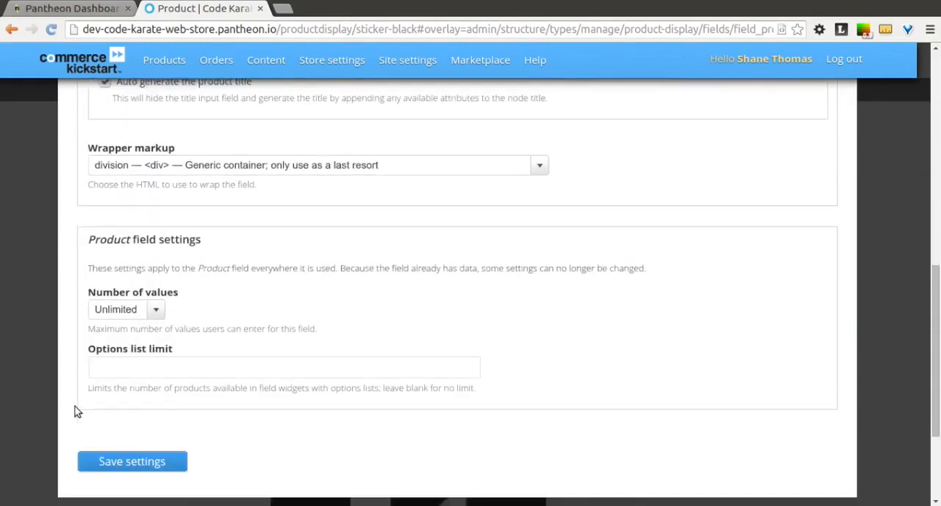
{"action": "left_click", "coordinate": [146, 394]}
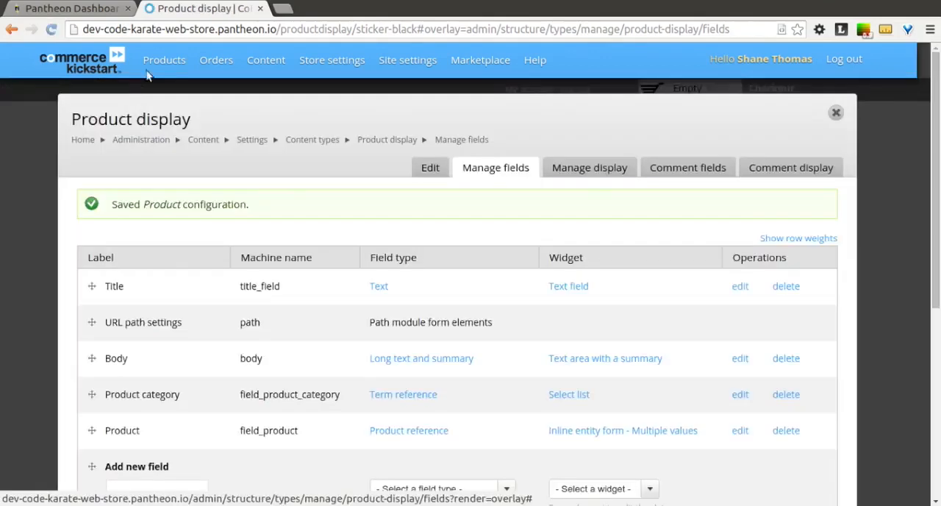
- Start a new Product display and choose Shirt as the type of product to add
{"action": "mouse_move", "coordinate": [150, 66]}
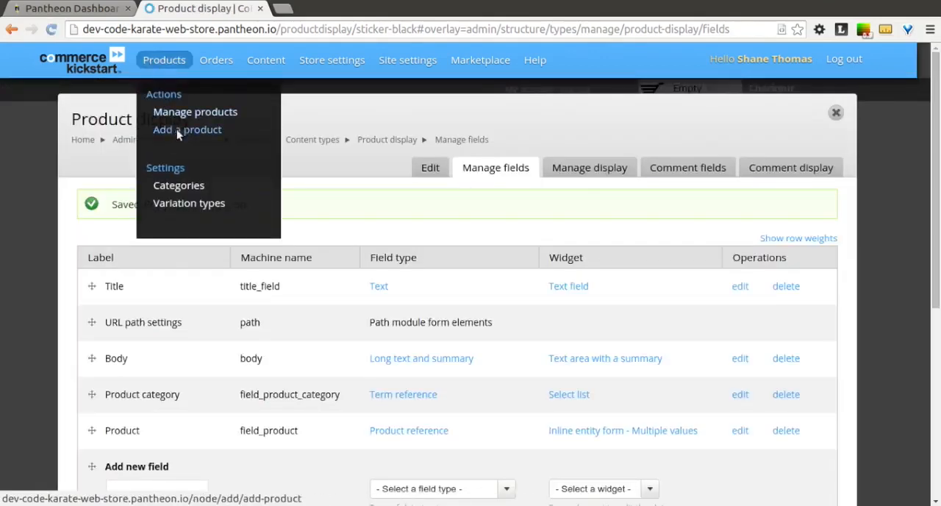
{"action": "left_click", "coordinate": [176, 129]}
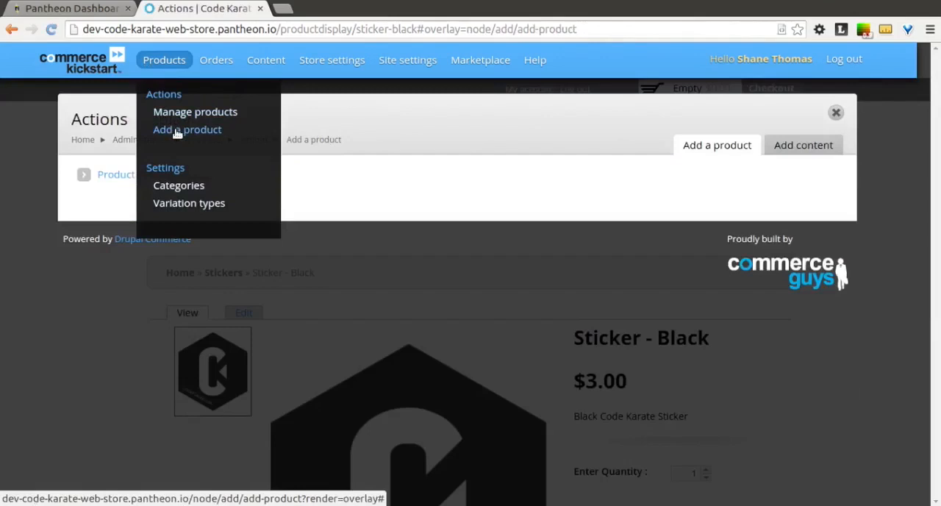
{"action": "left_click", "coordinate": [125, 176]}
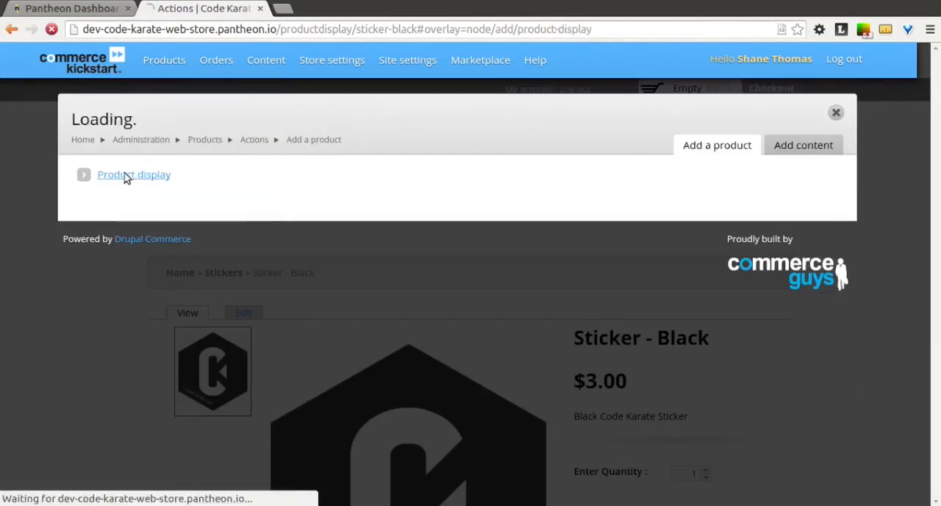
{"action": "scroll", "coordinate": [91, 260], "scroll_direction": "down", "scroll_amount": 3}
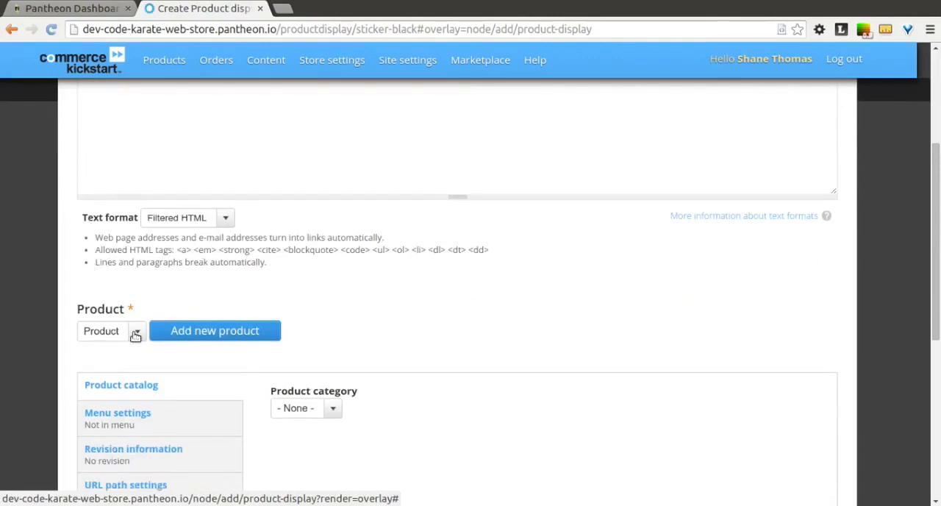
{"action": "left_click", "coordinate": [129, 331]}
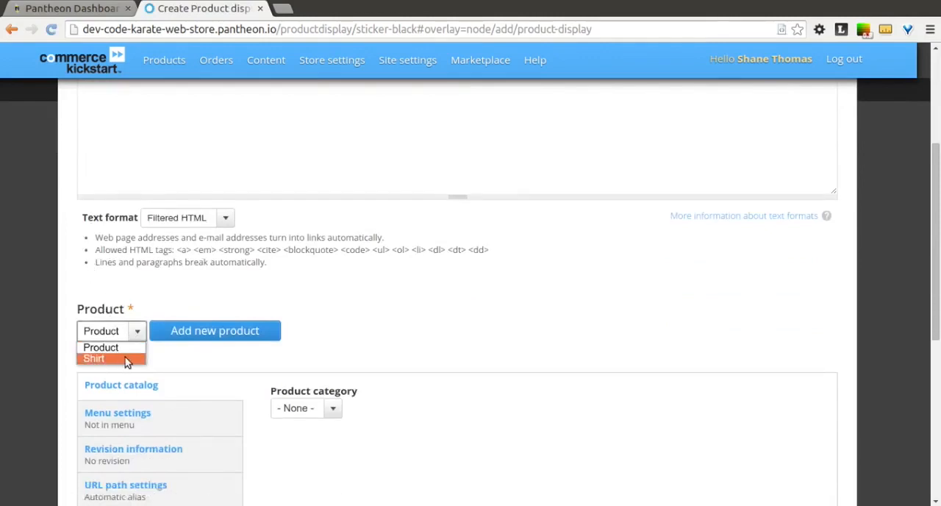
{"action": "left_click", "coordinate": [112, 359]}
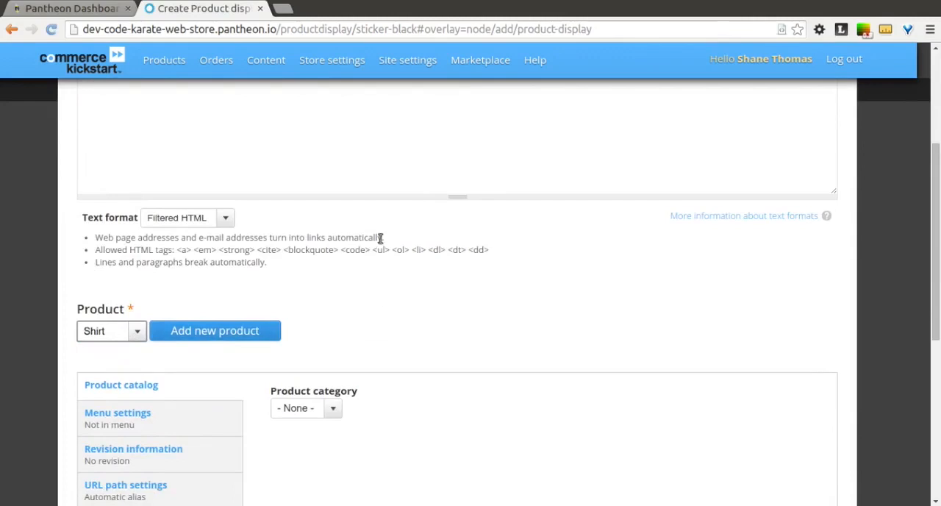
- Title the product display "Shirt - Black Logo"
{"action": "scroll", "coordinate": [381, 238], "scroll_direction": "up", "scroll_amount": 3}
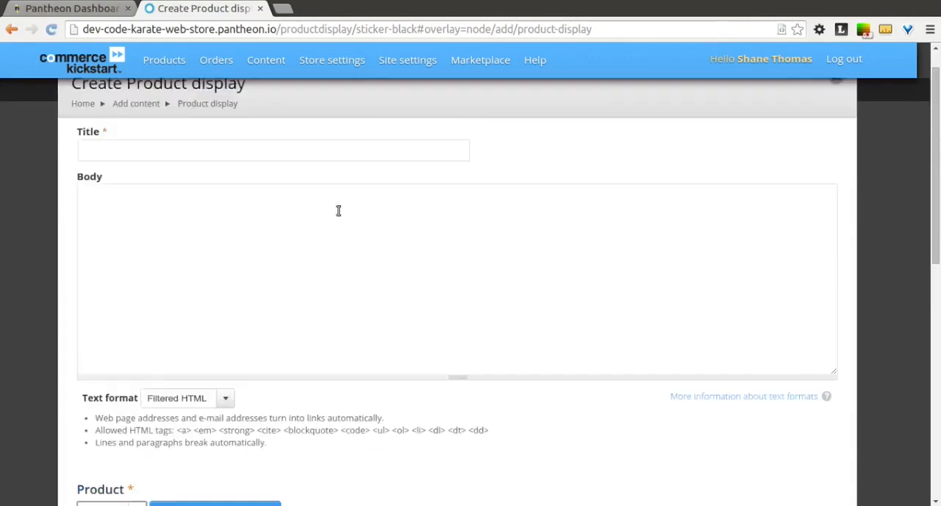
{"action": "left_click", "coordinate": [225, 157]}
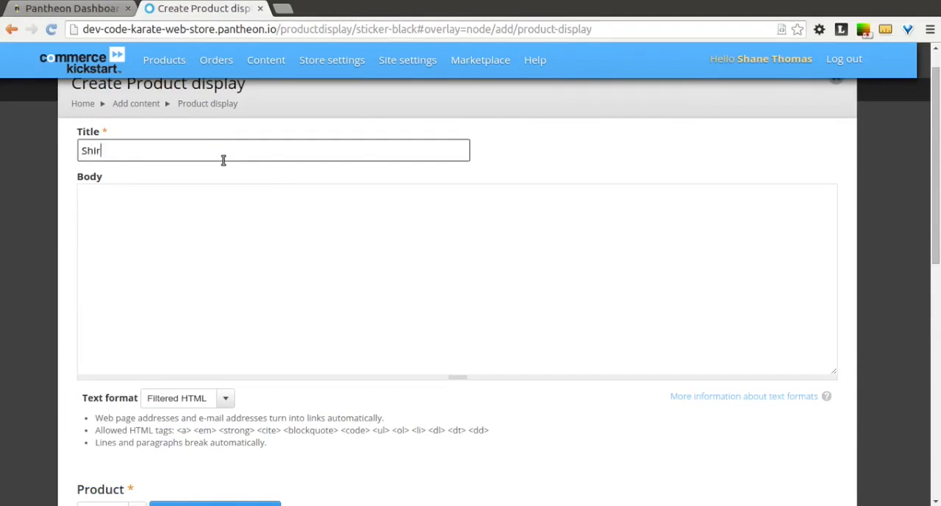
{"action": "type", "text": "Shirt-"}
{"action": "key", "text": "BackSpace"}
{"action": "key", "text": "BackSpace"}
{"action": "type", "text": "- Black Logo"}
- Enter "A Code Karate Shirt with a Black Logo" as the product display's body text
{"action": "left_click", "coordinate": [261, 225]}
{"action": "type", "text": "A Cod"}
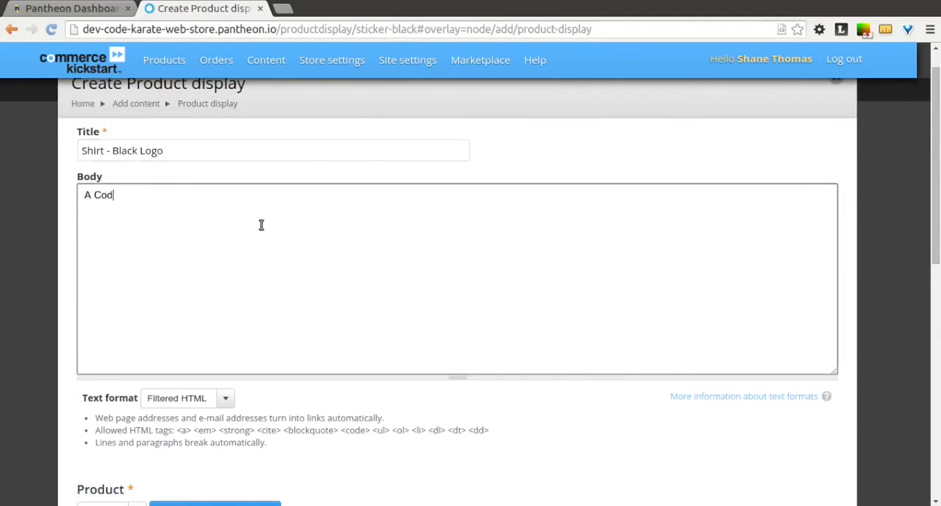
{"action": "type", "text": "e Karate Shirt with a Black Logo"}
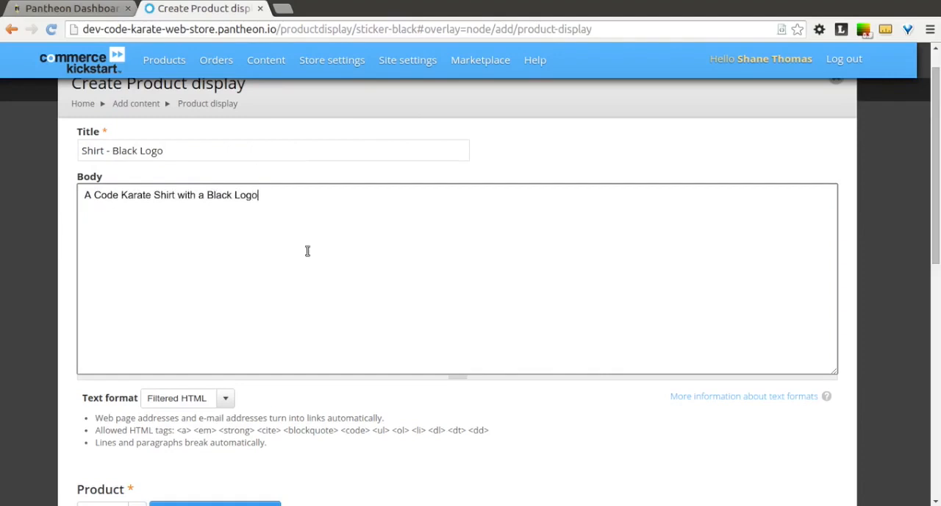
- Add a new Shirt product to the display and set its shirt size to S
{"action": "scroll", "coordinate": [366, 300], "scroll_direction": "down", "scroll_amount": 6}
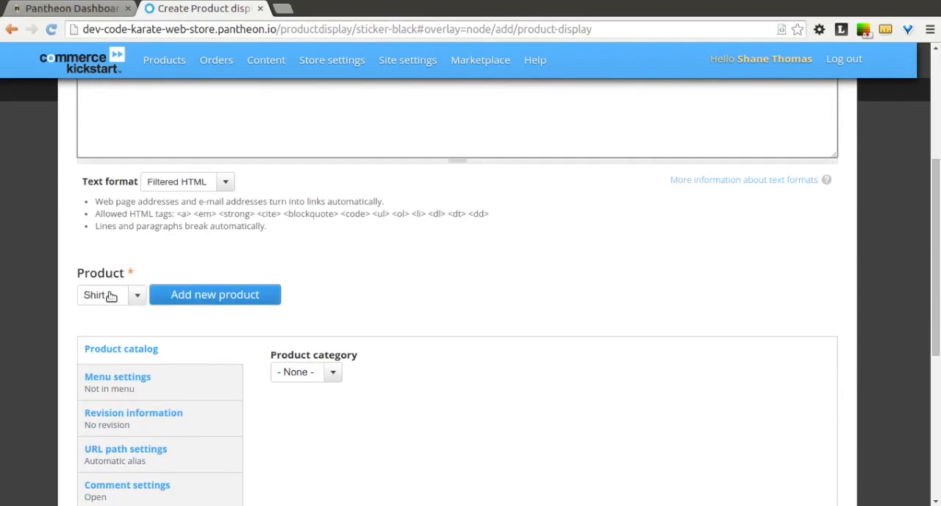
{"action": "left_click", "coordinate": [167, 301]}
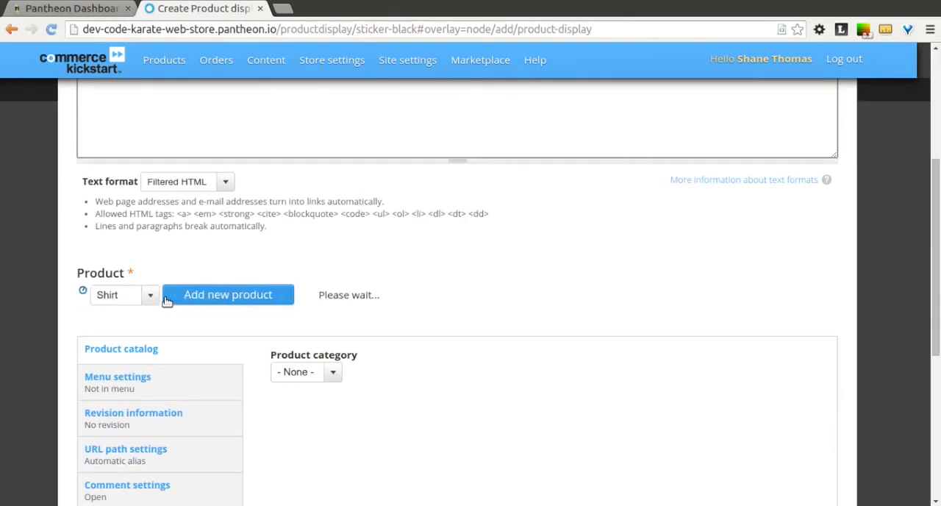
{"action": "scroll", "coordinate": [362, 312], "scroll_direction": "down", "scroll_amount": 3}
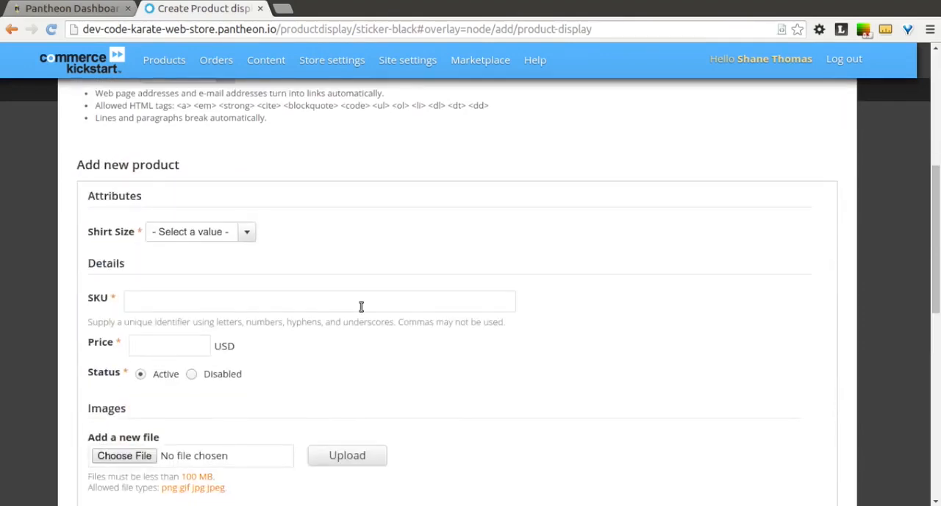
{"action": "scroll", "coordinate": [360, 310], "scroll_direction": "down", "scroll_amount": 1}
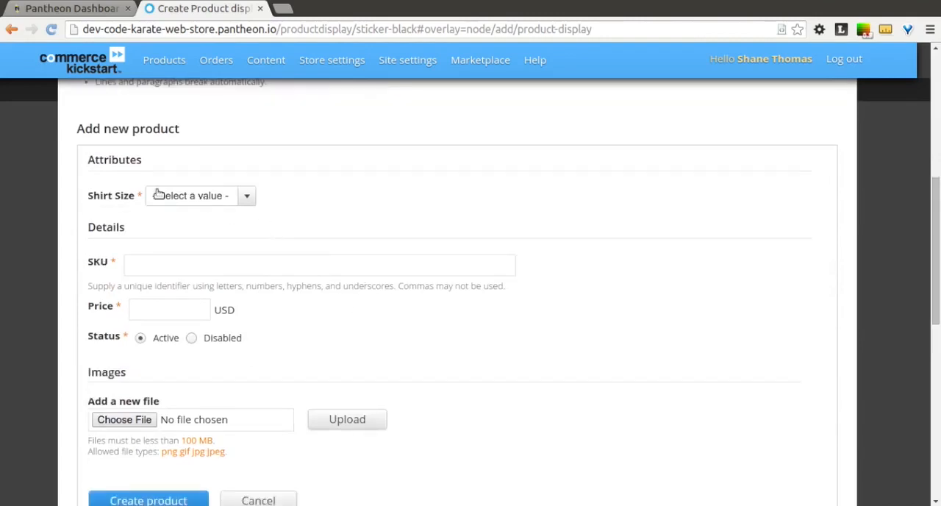
{"action": "left_click", "coordinate": [252, 196]}
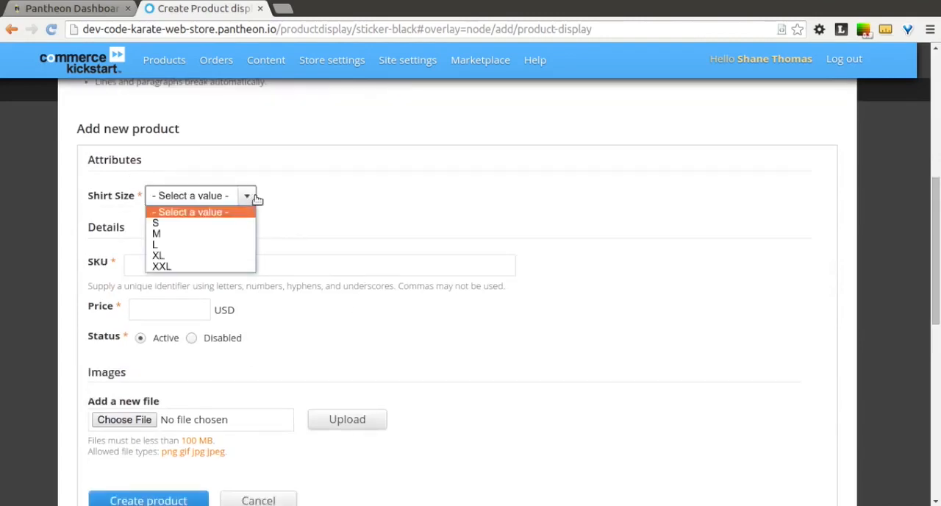
{"action": "left_click", "coordinate": [224, 227]}
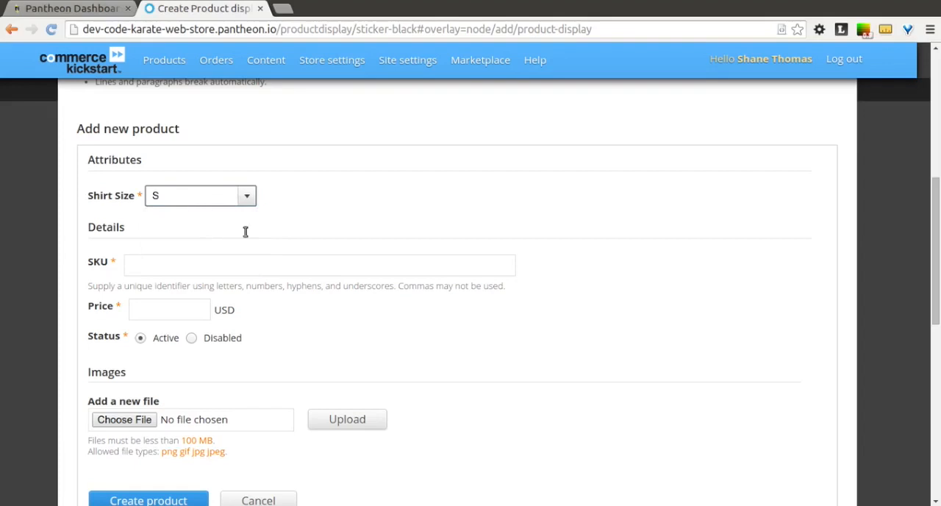
- Give the small shirt the SKU SHIRT-BLACKLOGO-S and a price of 20 USD
{"action": "scroll", "coordinate": [246, 231], "scroll_direction": "down", "scroll_amount": 1}
{"action": "left_click", "coordinate": [162, 225]}
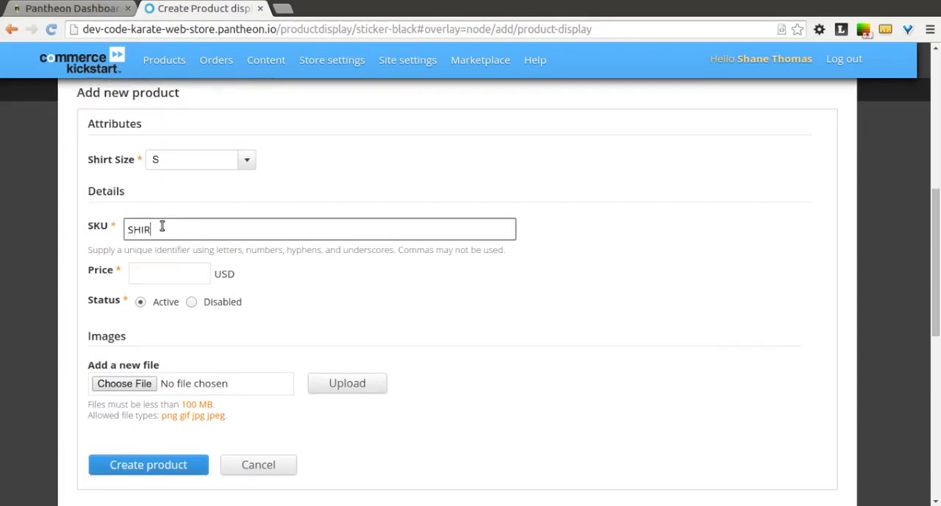
{"action": "type", "text": "SHIRT-BLACKLOGO-S"}
{"action": "left_click", "coordinate": [156, 273]}
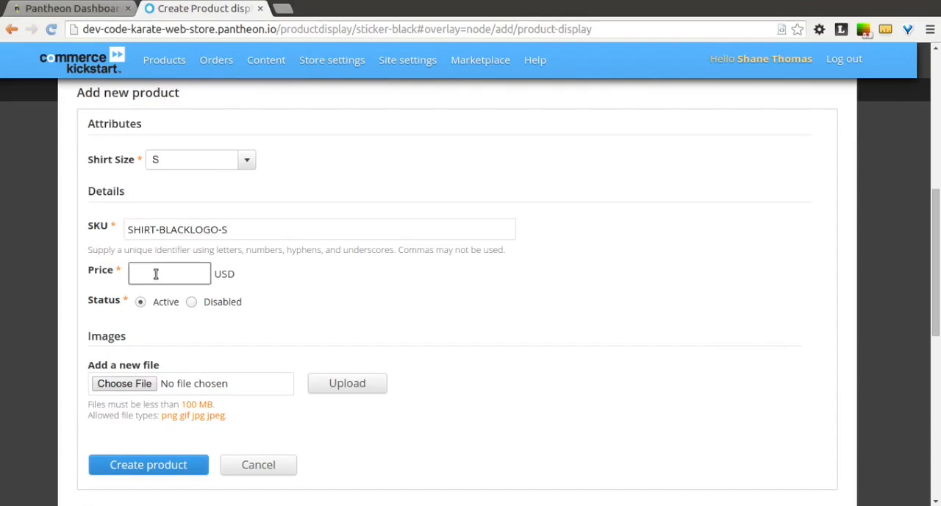
{"action": "left_click", "coordinate": [200, 323]}
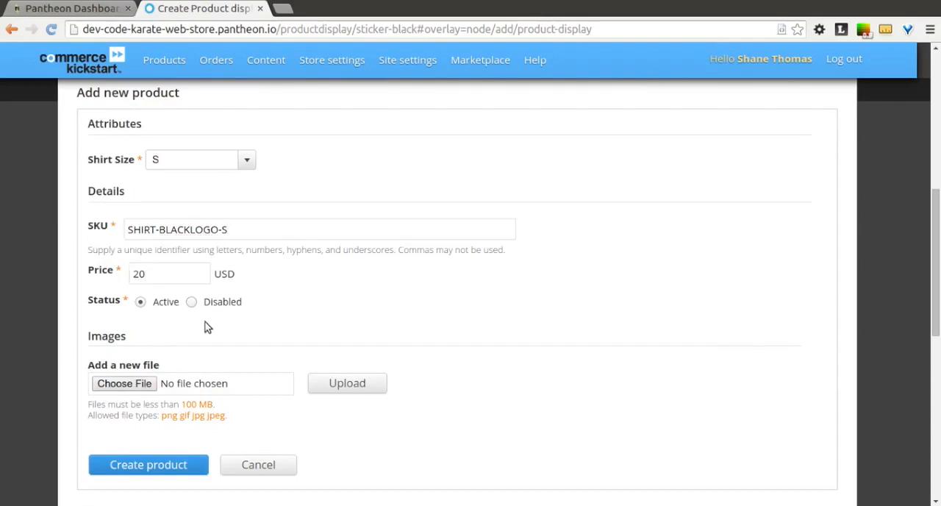
- Choose CKShirt-Black.png from the DrupalCommerceCourse folder as the shirt's image file
{"action": "left_click", "coordinate": [131, 385]}
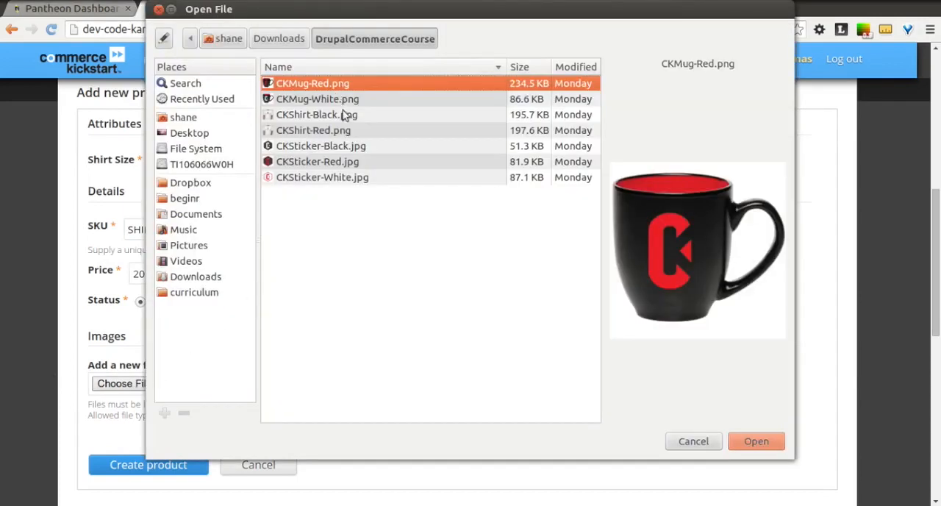
{"action": "left_click", "coordinate": [351, 117]}
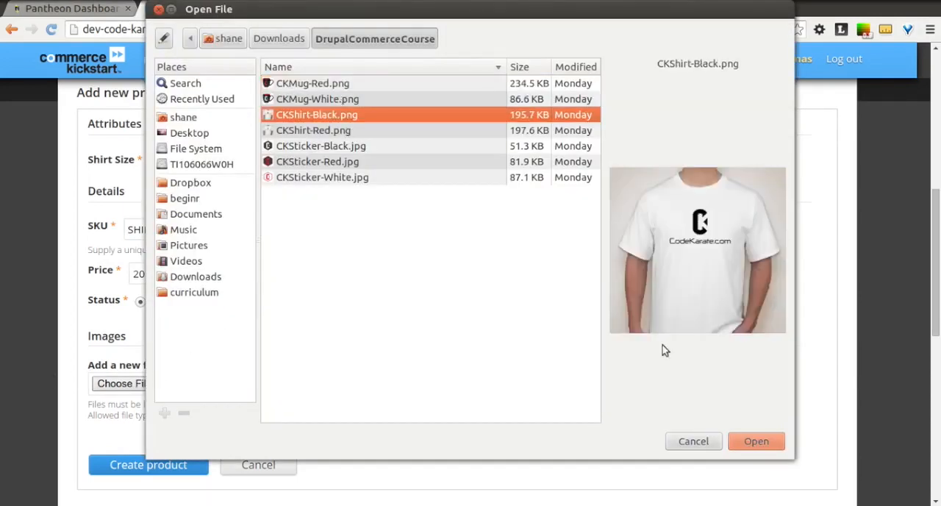
{"action": "left_click", "coordinate": [745, 442]}
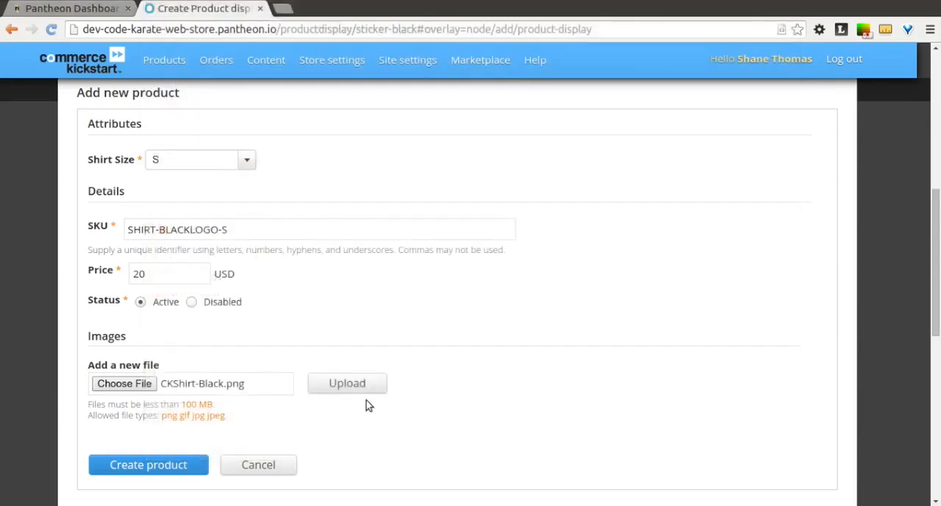
- Upload the selected image for the small shirt and create the product
{"action": "left_click", "coordinate": [334, 388]}
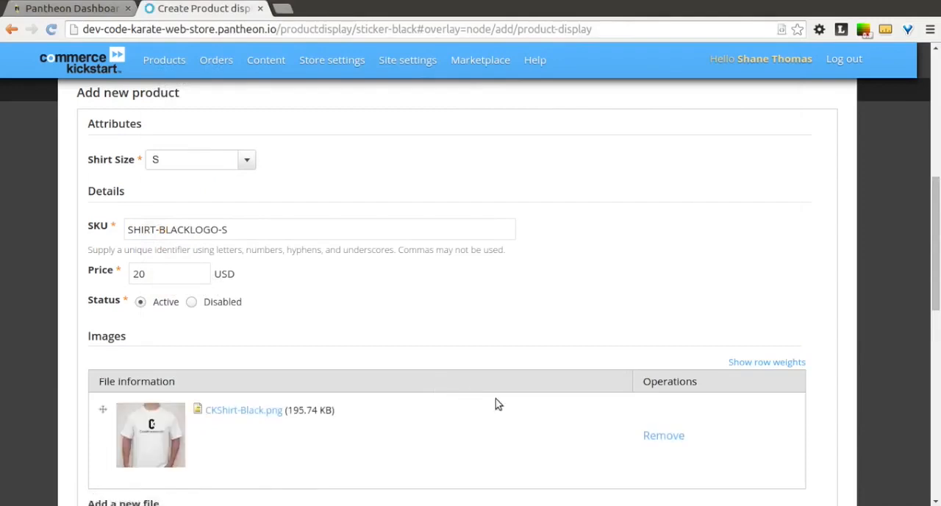
{"action": "scroll", "coordinate": [497, 404], "scroll_direction": "down", "scroll_amount": 4}
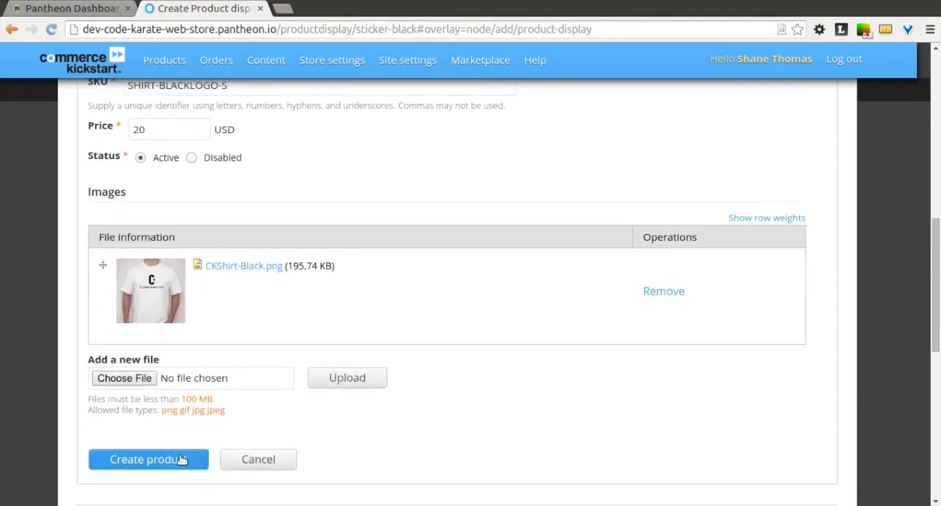
{"action": "left_click", "coordinate": [184, 459]}
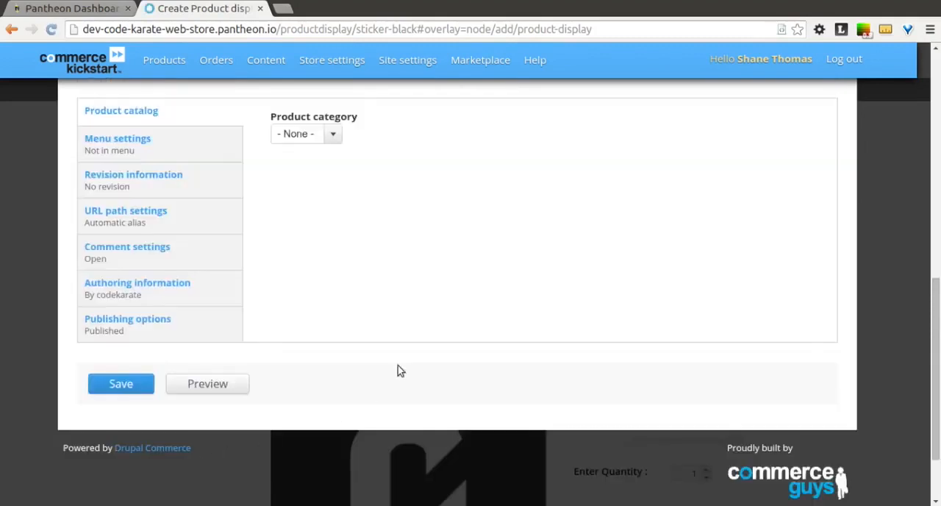
{"action": "scroll", "coordinate": [414, 363], "scroll_direction": "up", "scroll_amount": 4}
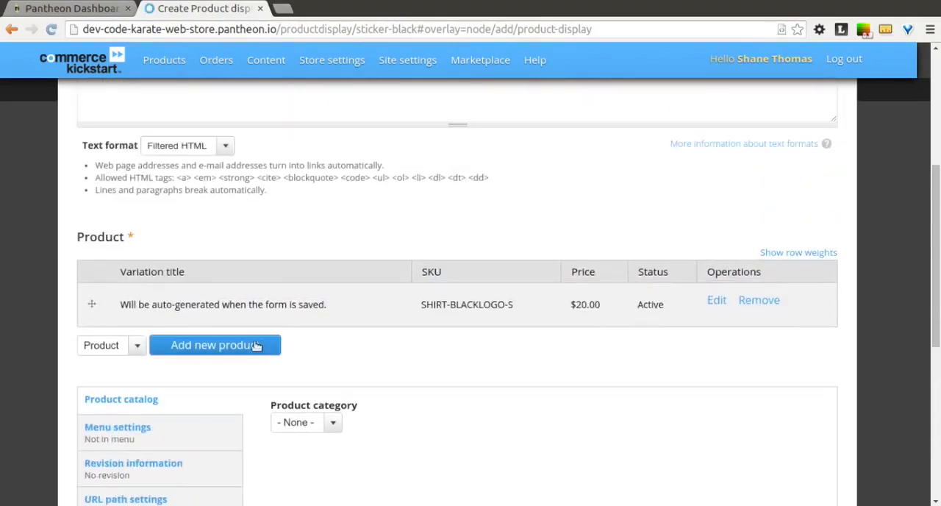
{"action": "left_click", "coordinate": [235, 345]}
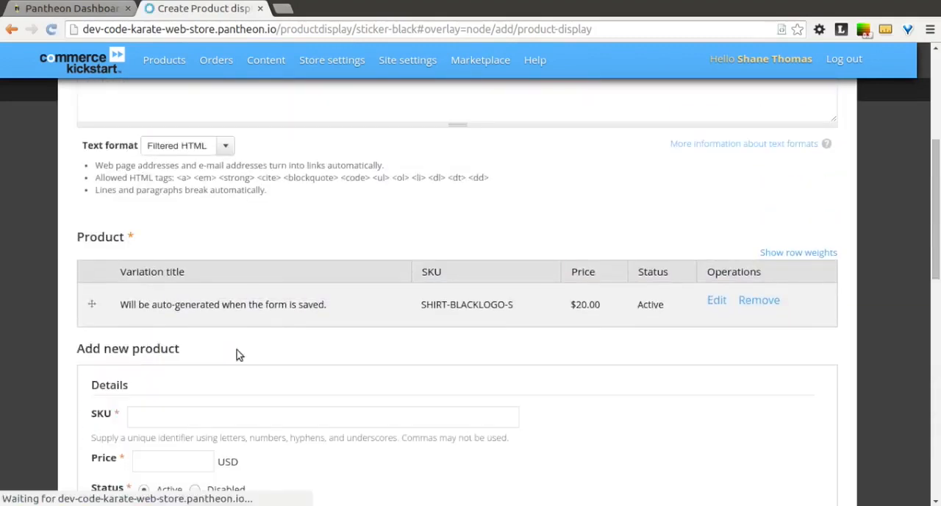
{"action": "left_click", "coordinate": [192, 416]}
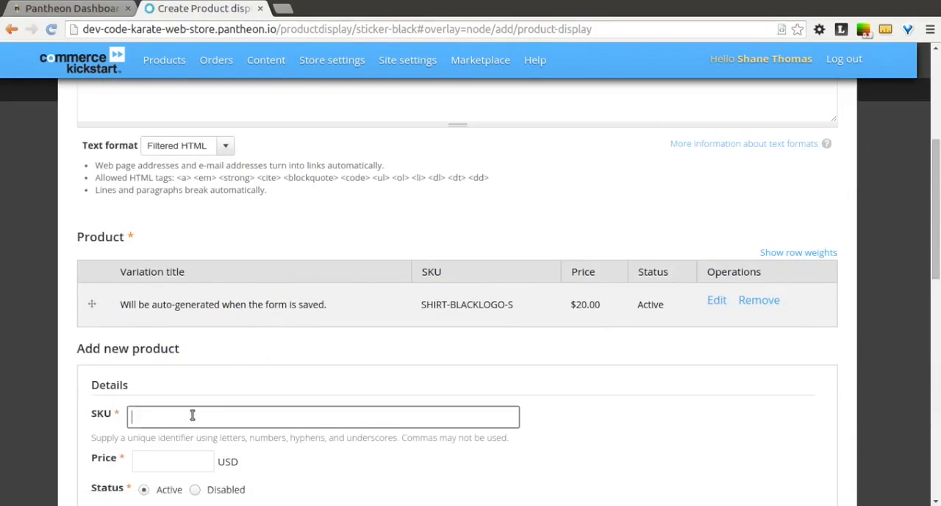
{"action": "scroll", "coordinate": [191, 419], "scroll_direction": "down", "scroll_amount": 1}
{"action": "scroll", "coordinate": [192, 416], "scroll_direction": "down", "scroll_amount": 1}
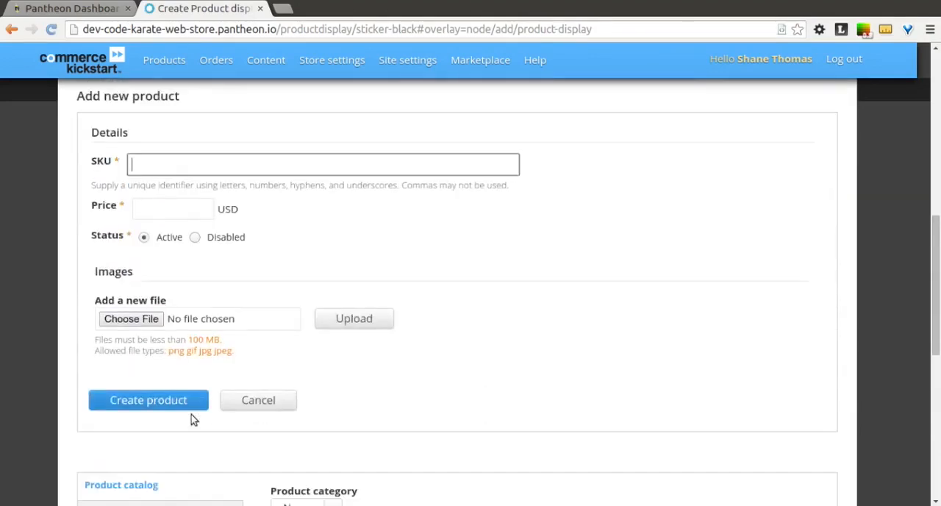
{"action": "left_click", "coordinate": [255, 401]}
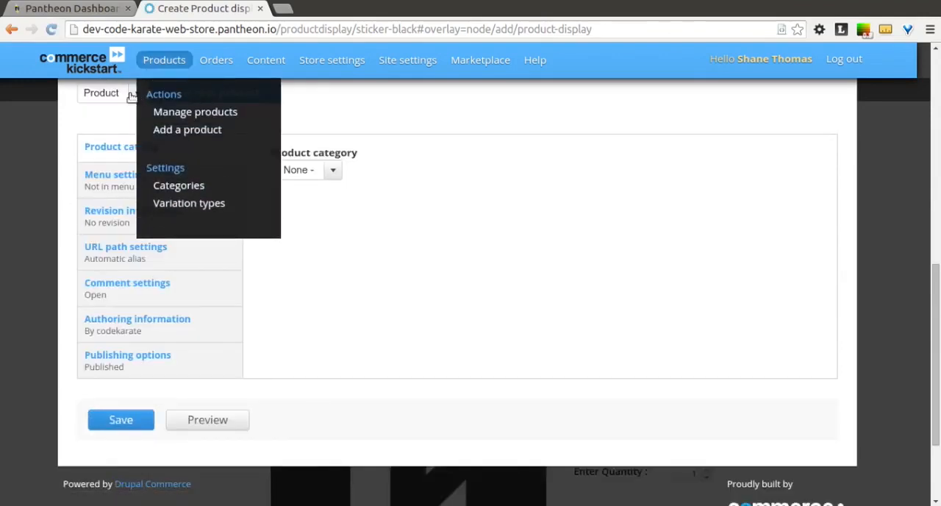
- Add a second product of type Shirt to the display and set its shirt size to M
{"action": "left_click", "coordinate": [131, 96]}
{"action": "left_click", "coordinate": [121, 121]}
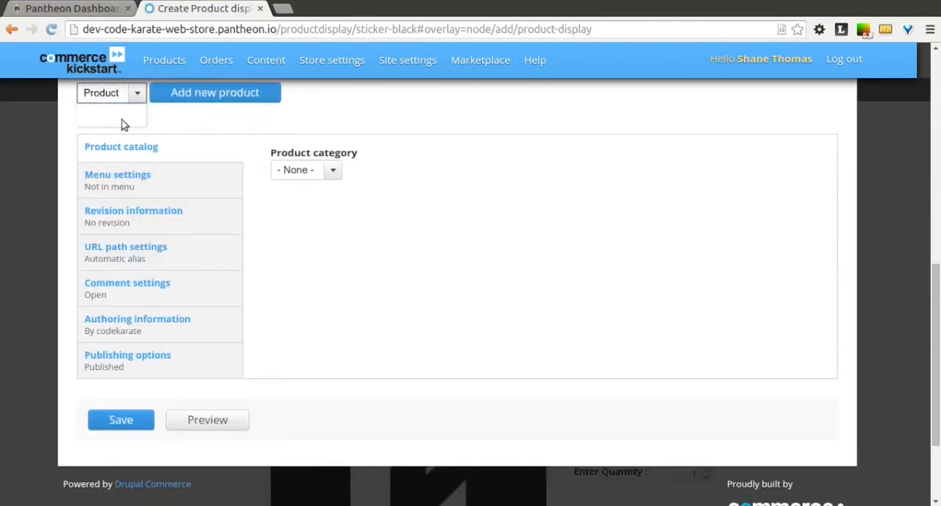
{"action": "left_click", "coordinate": [176, 97]}
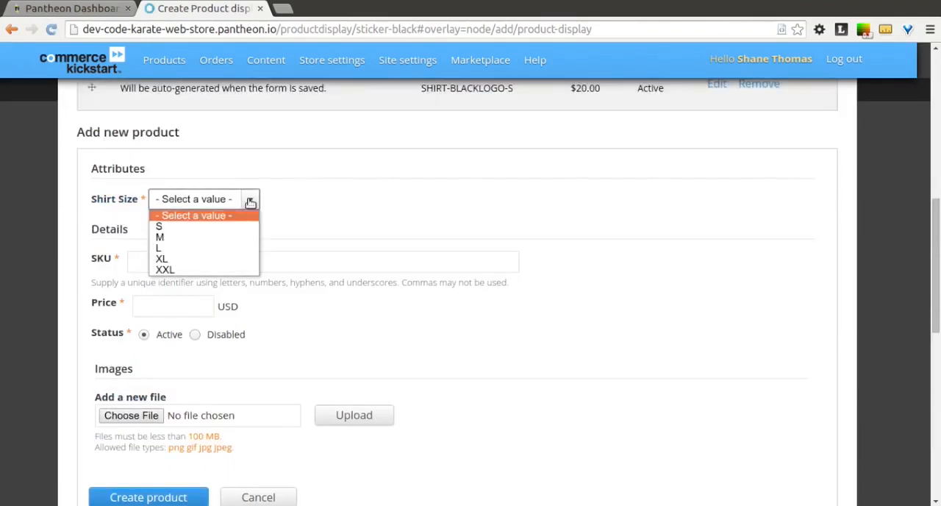
{"action": "left_click", "coordinate": [212, 236]}
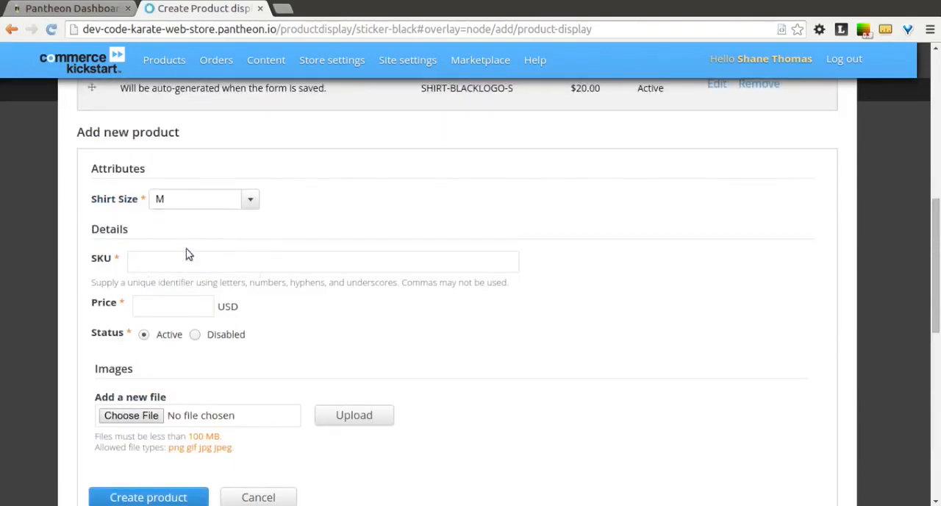
- Give the medium shirt the SKU SHIRT-BLACKLOGO-M and a price of 20 USD
{"action": "left_click", "coordinate": [189, 259]}
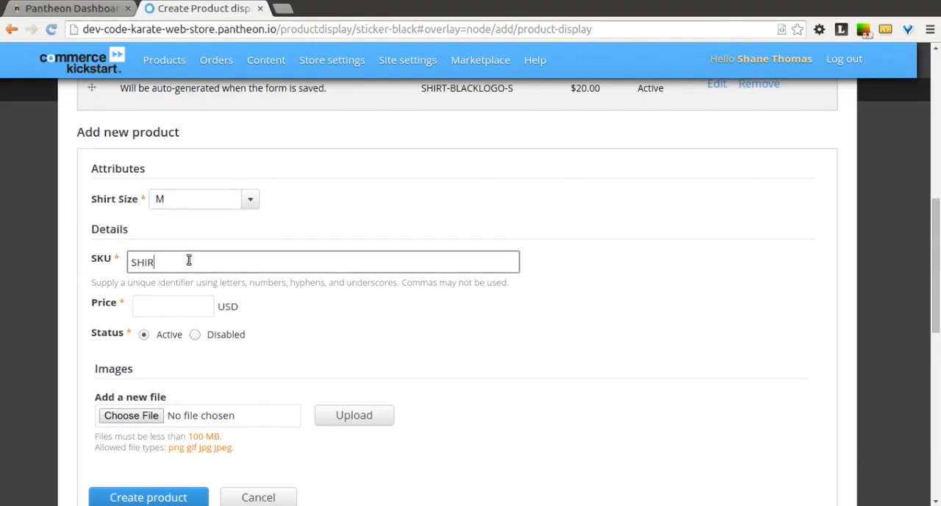
{"action": "type", "text": "SHIRT-BLACKLOGO-M"}
{"action": "left_click", "coordinate": [195, 310]}
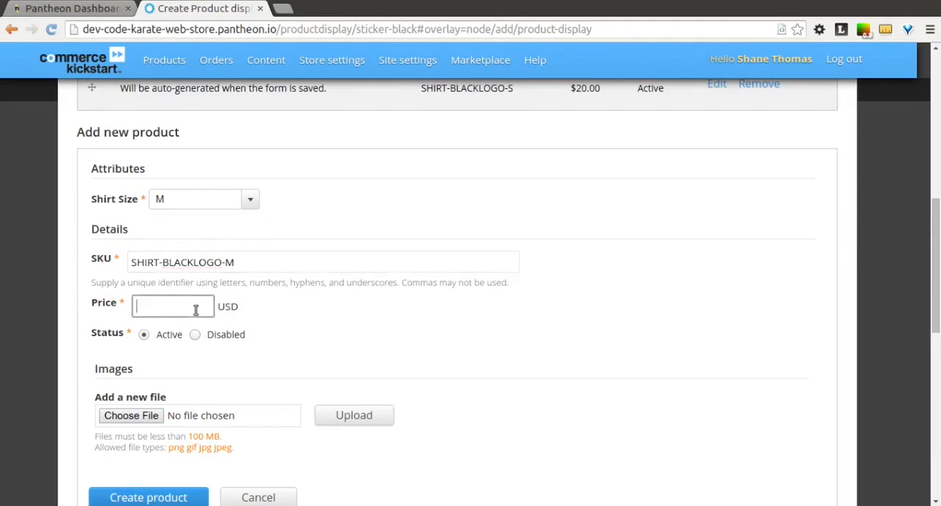
- Upload CKShirt-Black.png as the medium shirt's image and create the product
{"action": "left_click", "coordinate": [156, 424]}
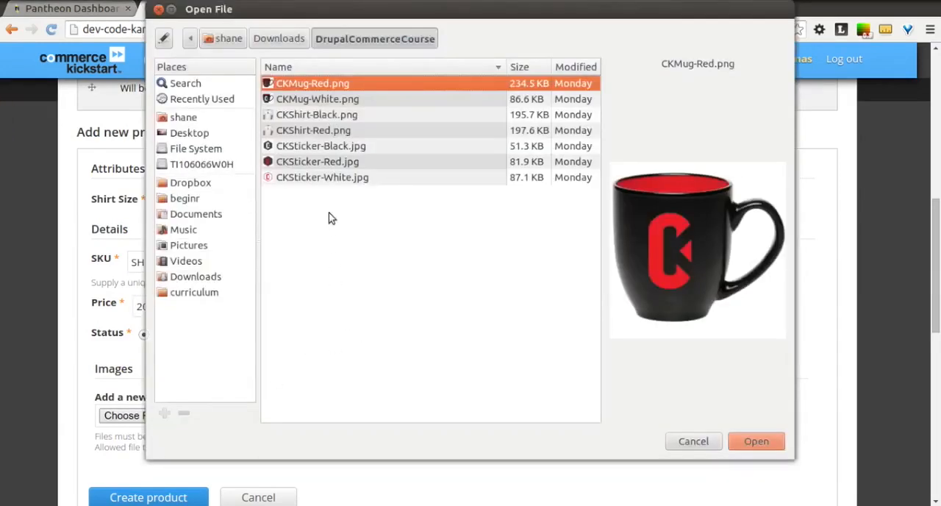
{"action": "left_click", "coordinate": [348, 120]}
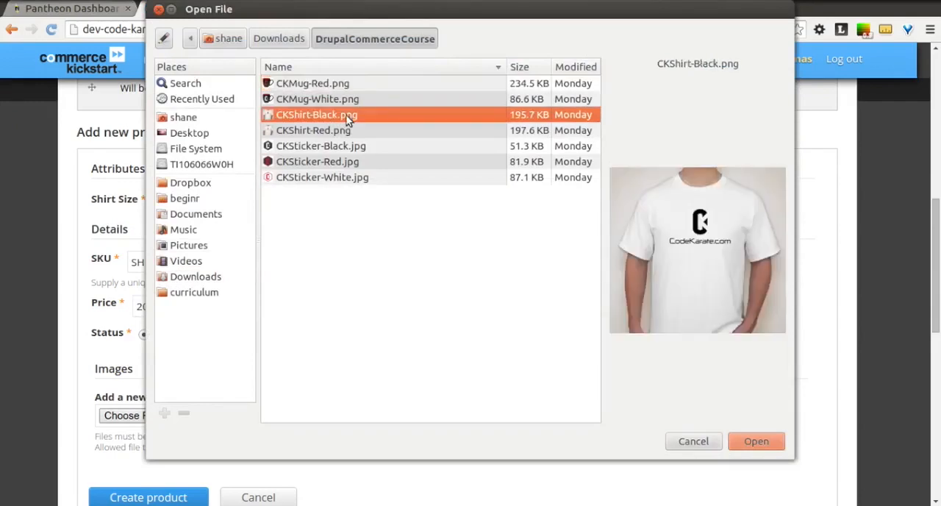
{"action": "left_click", "coordinate": [744, 443]}
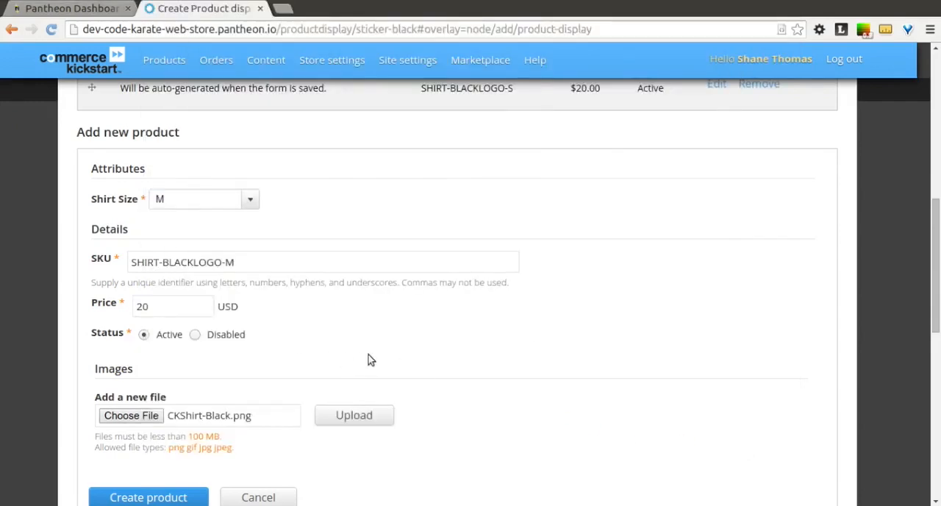
{"action": "scroll", "coordinate": [371, 360], "scroll_direction": "down", "scroll_amount": 2}
{"action": "scroll", "coordinate": [370, 359], "scroll_direction": "up", "scroll_amount": 2}
{"action": "scroll", "coordinate": [370, 359], "scroll_direction": "down", "scroll_amount": 1}
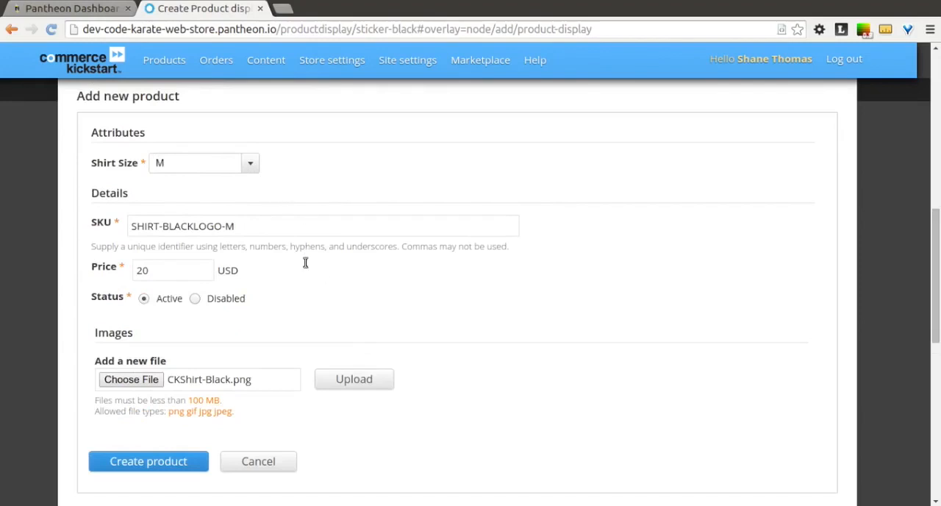
{"action": "left_click", "coordinate": [364, 386]}
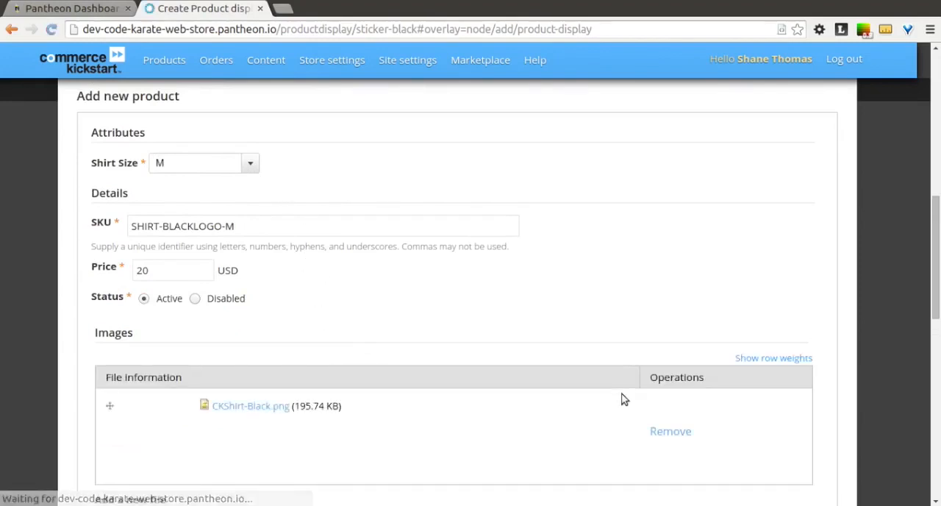
{"action": "scroll", "coordinate": [621, 340], "scroll_direction": "down", "scroll_amount": 5}
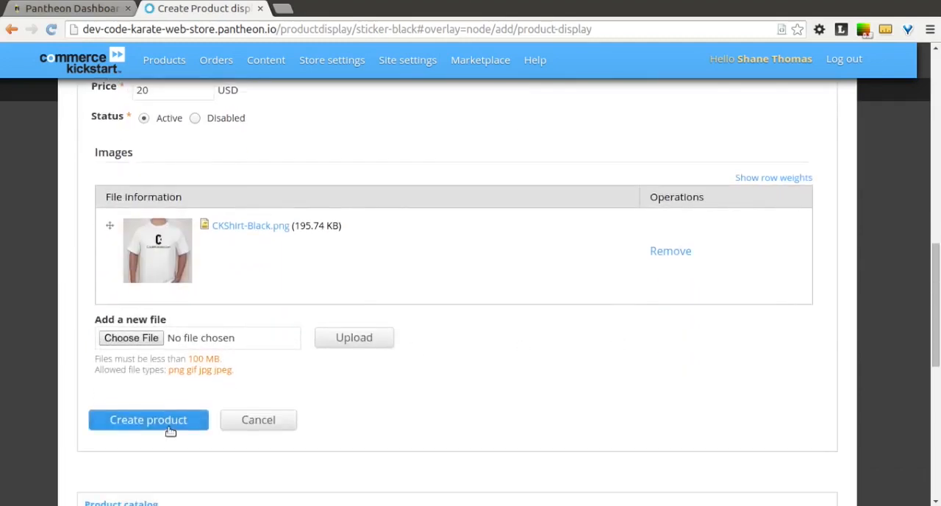
{"action": "left_click", "coordinate": [167, 424]}
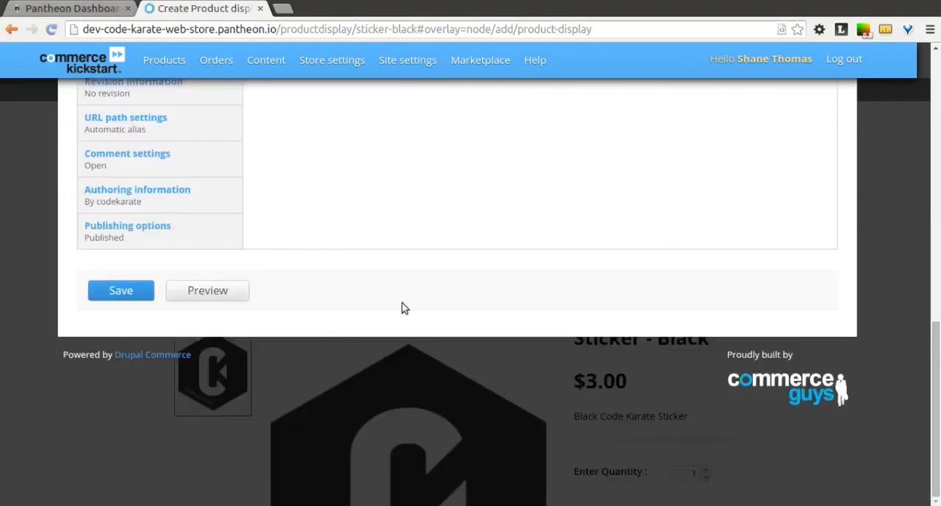
- Add a third product of type Shirt to the display and set its shirt size to L
{"action": "scroll", "coordinate": [403, 308], "scroll_direction": "up", "scroll_amount": 7}
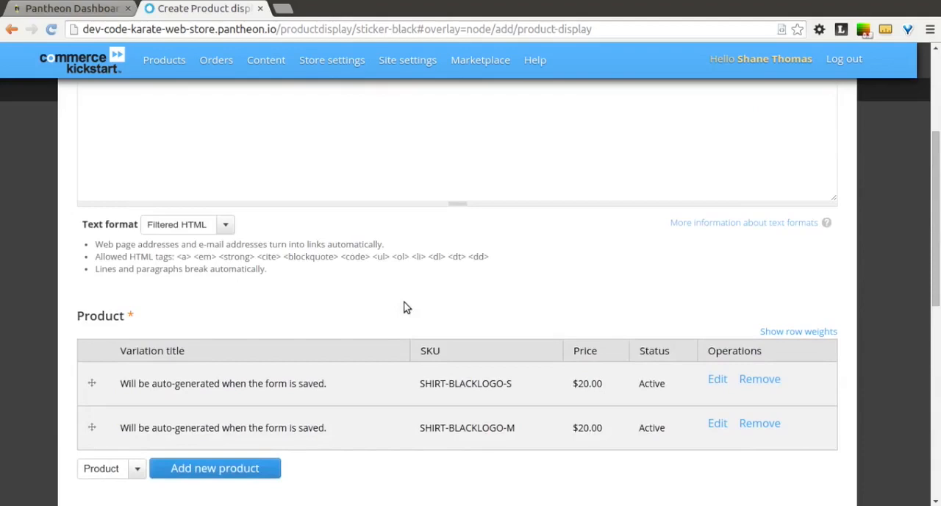
{"action": "scroll", "coordinate": [383, 313], "scroll_direction": "down", "scroll_amount": 1}
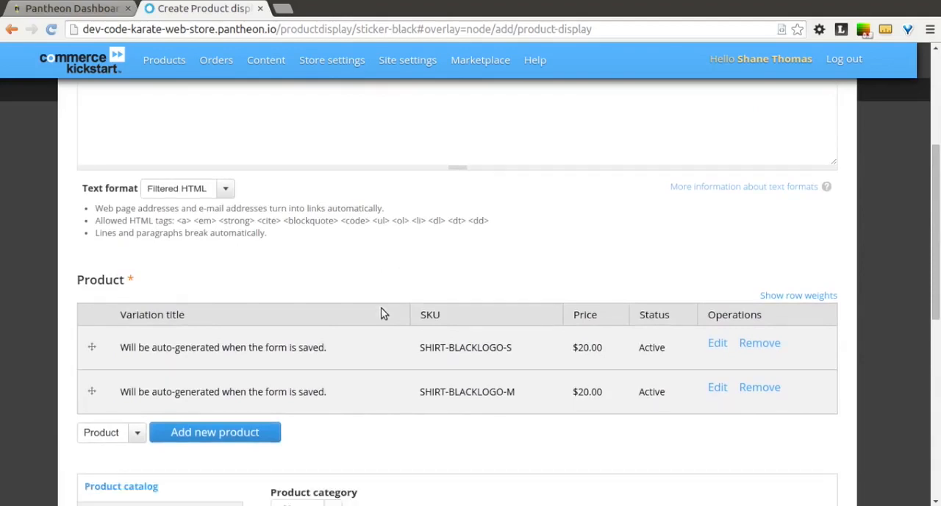
{"action": "scroll", "coordinate": [382, 313], "scroll_direction": "down", "scroll_amount": 1}
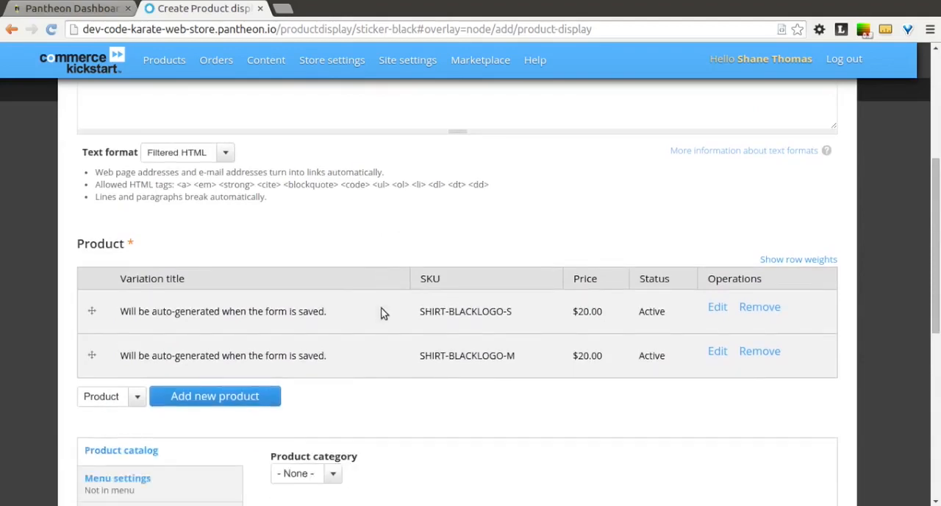
{"action": "scroll", "coordinate": [381, 313], "scroll_direction": "down", "scroll_amount": 1}
{"action": "scroll", "coordinate": [381, 313], "scroll_direction": "down", "scroll_amount": 2}
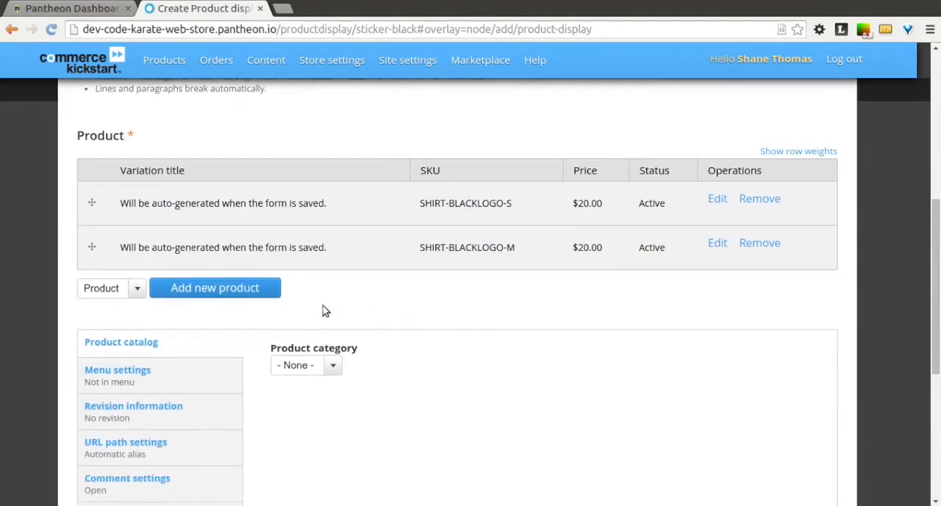
{"action": "left_click", "coordinate": [137, 288]}
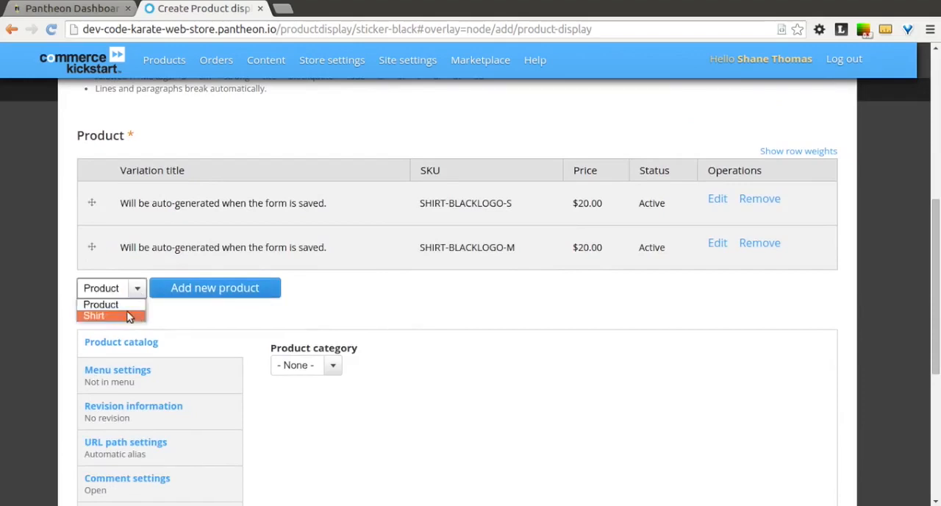
{"action": "left_click", "coordinate": [128, 316]}
{"action": "left_click", "coordinate": [170, 291]}
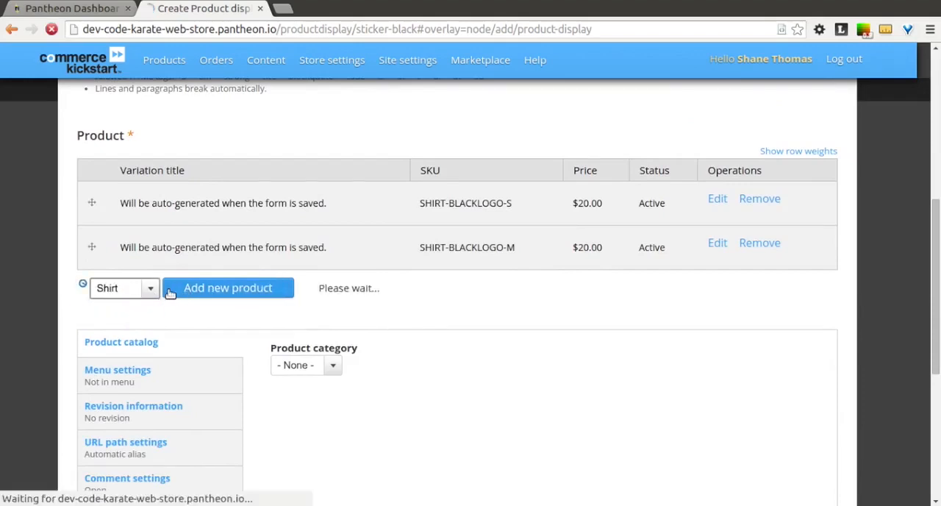
{"action": "left_click", "coordinate": [192, 360]}
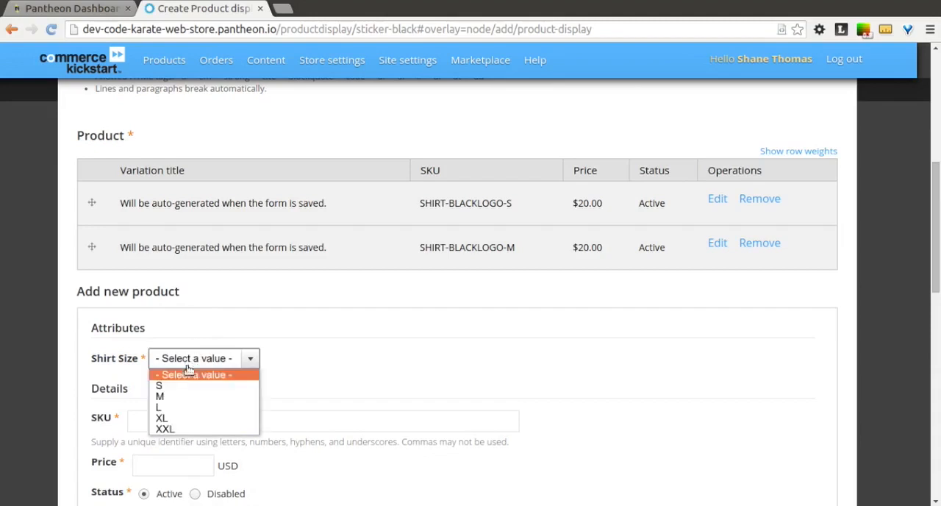
{"action": "left_click", "coordinate": [188, 408]}
- Give the large shirt the SKU SHIRT-BLACKLOGO-L and a price of 20 USD
{"action": "left_click", "coordinate": [152, 419]}
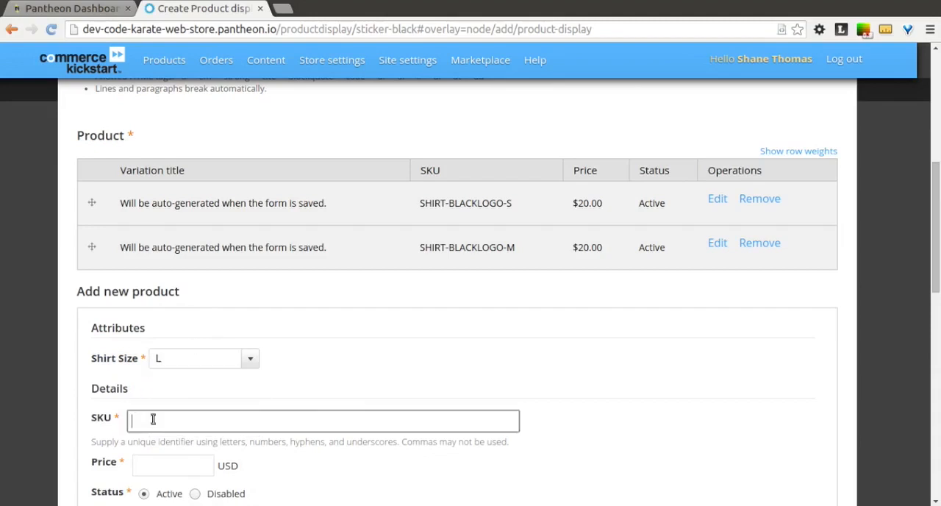
{"action": "type", "text": "SHIRT-BLACKLOGO-L"}
{"action": "key", "text": "Tab"}
{"action": "type", "text": "20"}
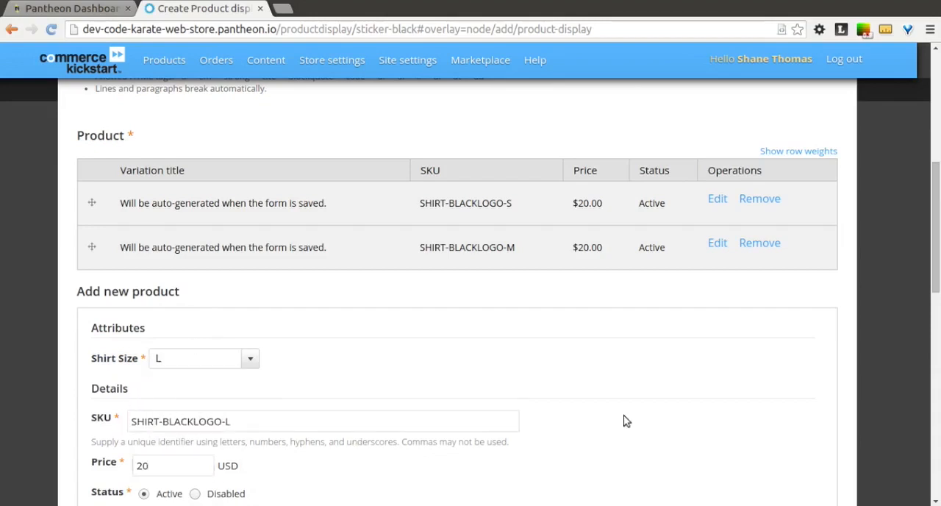
- Upload CKShirt-Black.png as the large shirt's image and create the product
{"action": "scroll", "coordinate": [624, 419], "scroll_direction": "down", "scroll_amount": 2}
{"action": "left_click", "coordinate": [125, 430]}
{"action": "double_click", "coordinate": [336, 118]}
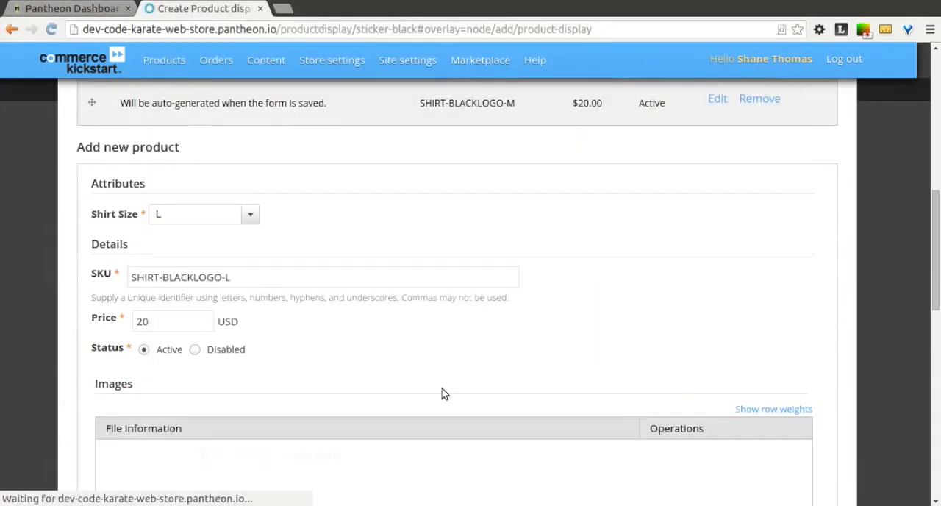
{"action": "scroll", "coordinate": [441, 392], "scroll_direction": "down", "scroll_amount": 10}
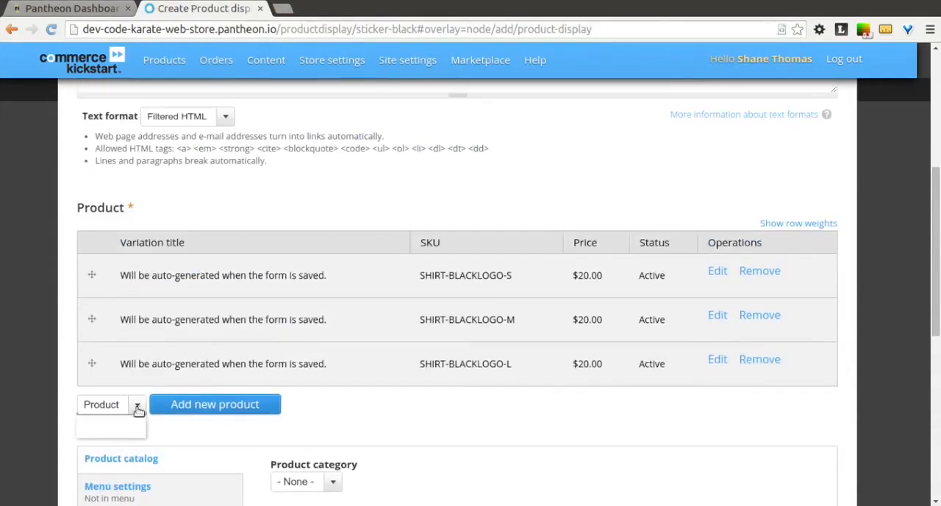
- Add a fourth product of type Shirt to the display and set its shirt size to XL
{"action": "left_click", "coordinate": [103, 419]}
{"action": "left_click", "coordinate": [206, 404]}
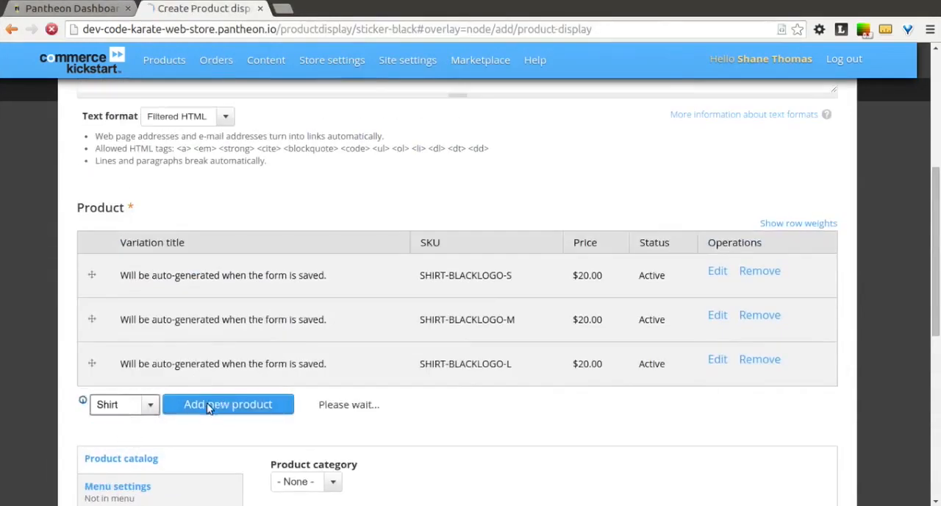
{"action": "left_click", "coordinate": [203, 366]}
{"action": "left_click", "coordinate": [221, 426]}
- Give the extra-large shirt the SKU SHIRT-BLACKLOGO-XL and a price of 20 USD
{"action": "left_click", "coordinate": [176, 422]}
{"action": "type", "text": "SHIRT-BLACKLOGO-XL"}
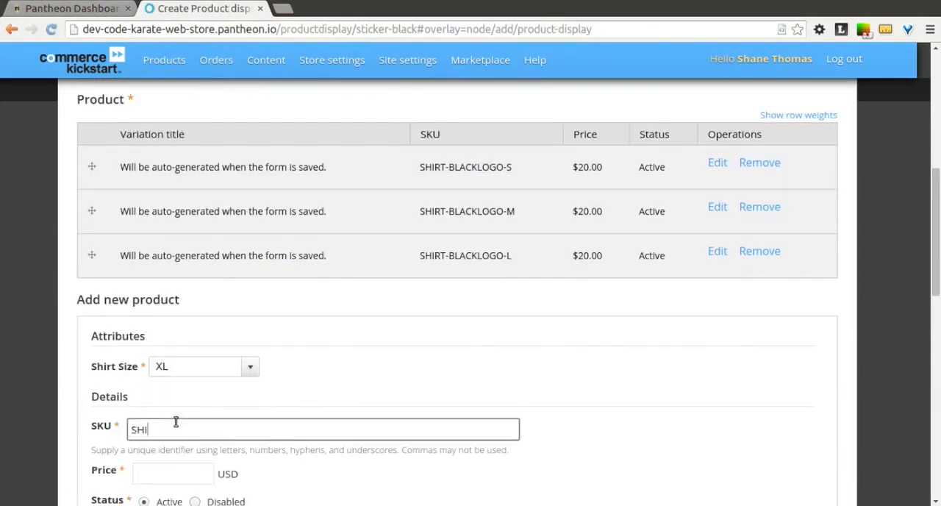
{"action": "key", "text": "Tab"}
{"action": "type", "text": "20"}
- Upload CKShirt-Black.png as the extra-large shirt's image and create the product
{"action": "scroll", "coordinate": [254, 468], "scroll_direction": "down", "scroll_amount": 5}
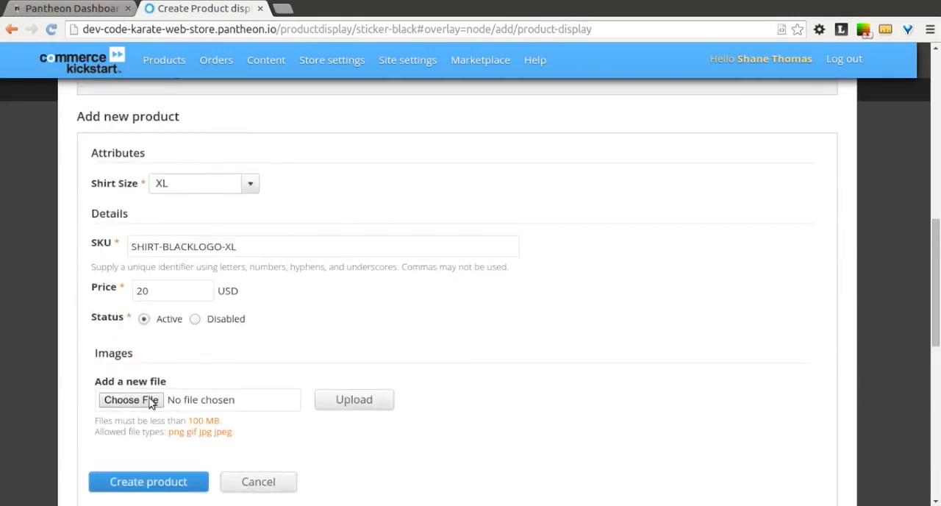
{"action": "left_click", "coordinate": [131, 399]}
{"action": "double_click", "coordinate": [329, 118]}
{"action": "scroll", "coordinate": [373, 296], "scroll_direction": "down", "scroll_amount": 3}
{"action": "left_click", "coordinate": [373, 296]}
{"action": "scroll", "coordinate": [140, 349], "scroll_direction": "down", "scroll_amount": 10}
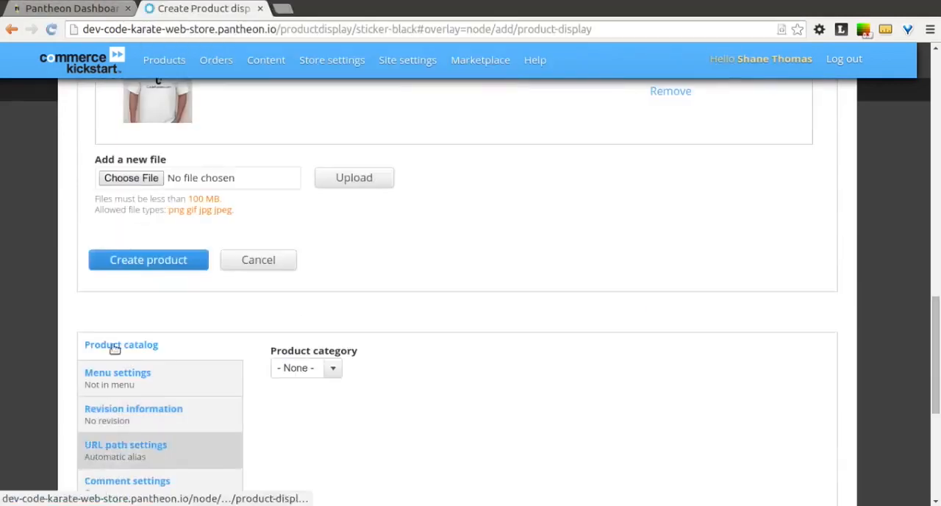
- Add a fifth product of type Shirt to the display and set its shirt size to XXL
{"action": "left_click", "coordinate": [114, 288]}
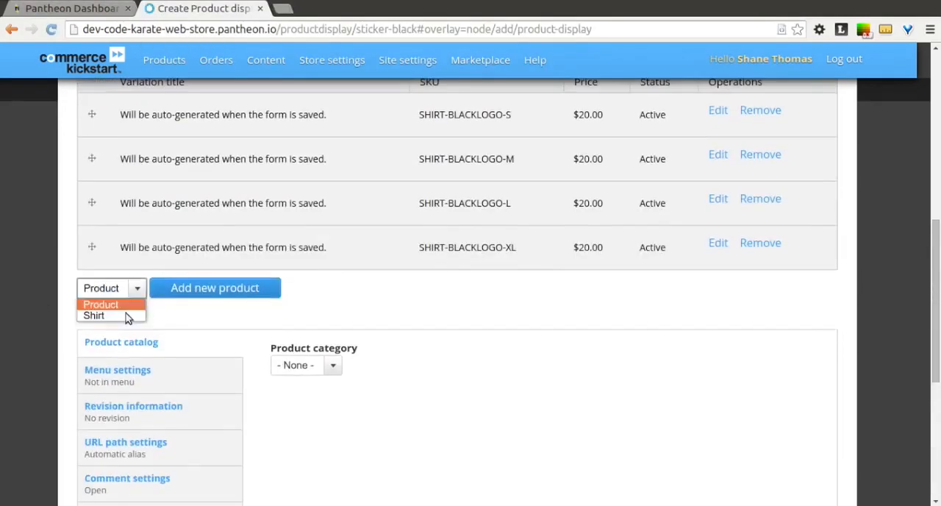
{"action": "left_click", "coordinate": [94, 316]}
{"action": "left_click", "coordinate": [215, 287]}
{"action": "left_click", "coordinate": [187, 357]}
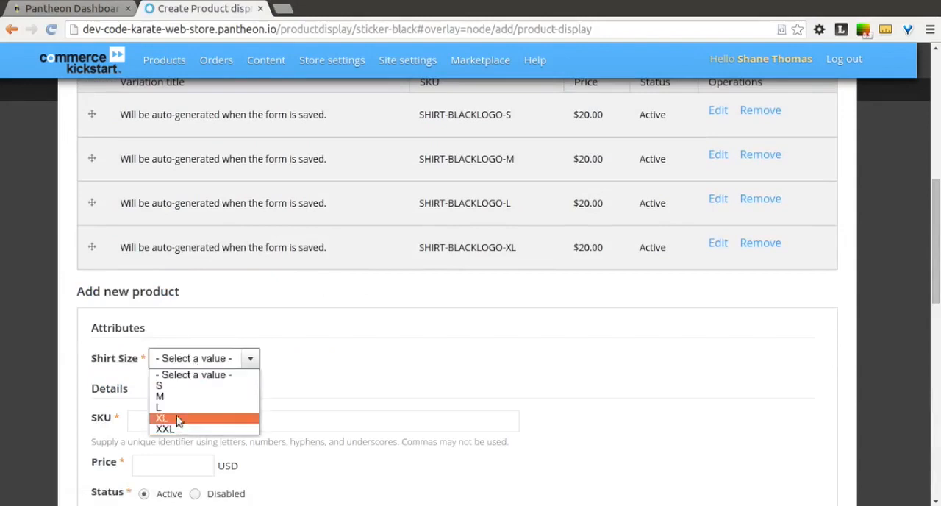
{"action": "left_click", "coordinate": [184, 422]}
- Give the XXL shirt the SKU SHIRT-BLACKLOGO-XXL and a price of 20 USD
{"action": "scroll", "coordinate": [227, 411], "scroll_direction": "down", "scroll_amount": 3}
{"action": "left_click", "coordinate": [166, 311]}
{"action": "type", "text": "SHIRT-BLACKLOGO-XXL"}
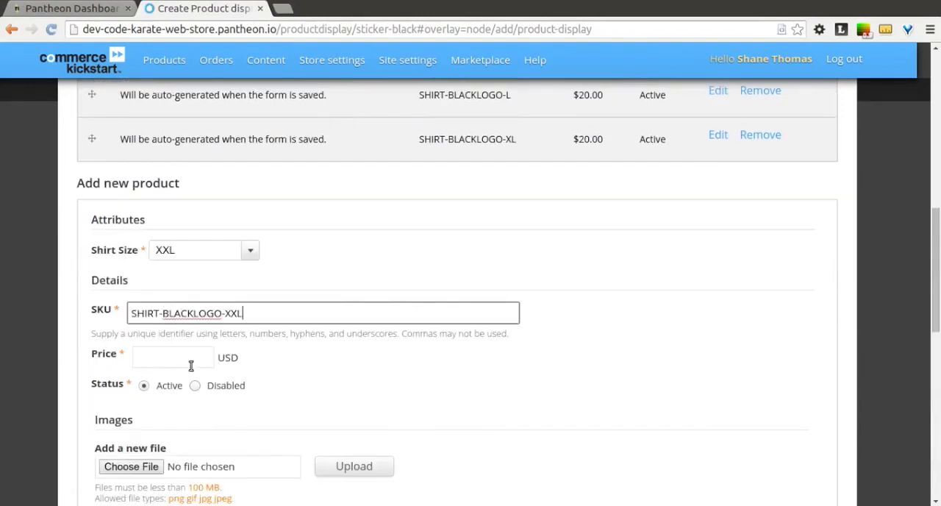
{"action": "left_click", "coordinate": [193, 360]}
{"action": "type", "text": "20"}
- Upload CKShirt-Black.png as the XXL shirt's image and create the product
{"action": "scroll", "coordinate": [313, 426], "scroll_direction": "down", "scroll_amount": 1}
{"action": "left_click", "coordinate": [132, 429]}
{"action": "left_click", "coordinate": [360, 118]}
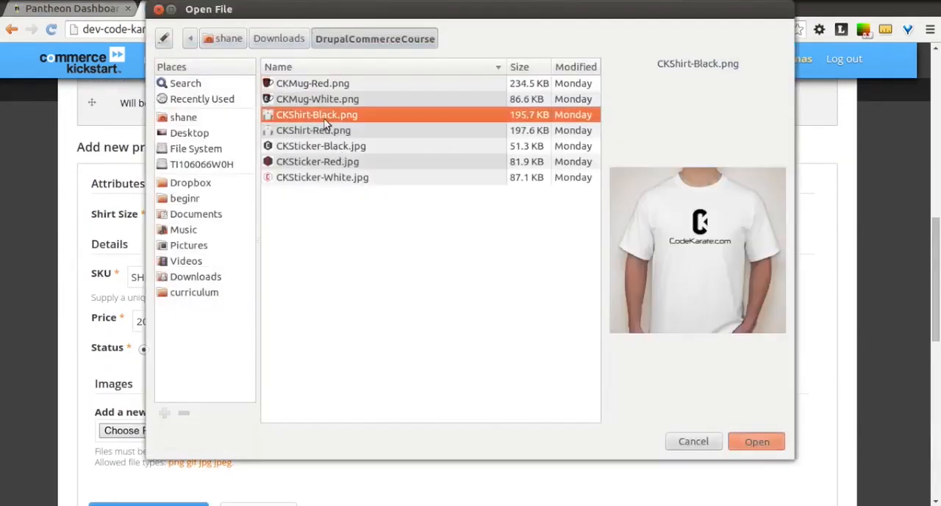
{"action": "double_click", "coordinate": [360, 118]}
{"action": "left_click", "coordinate": [353, 430]}
{"action": "scroll", "coordinate": [349, 366], "scroll_direction": "down", "scroll_amount": 4}
{"action": "scroll", "coordinate": [349, 366], "scroll_direction": "down", "scroll_amount": 2}
{"action": "left_click", "coordinate": [150, 327]}
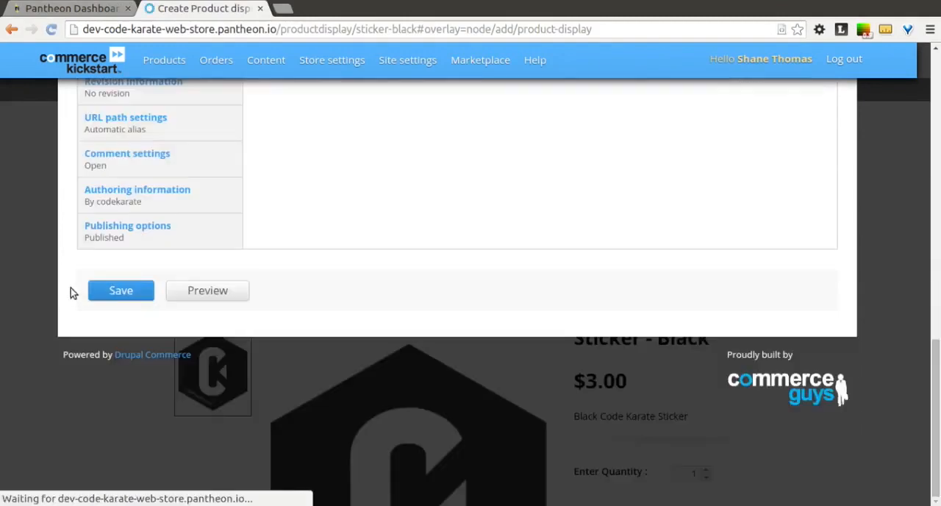
- Review the black-logo display's title, body text and list of shirt variations
{"action": "scroll", "coordinate": [75, 306], "scroll_direction": "up", "scroll_amount": 5}
{"action": "scroll", "coordinate": [79, 305], "scroll_direction": "up", "scroll_amount": 5}
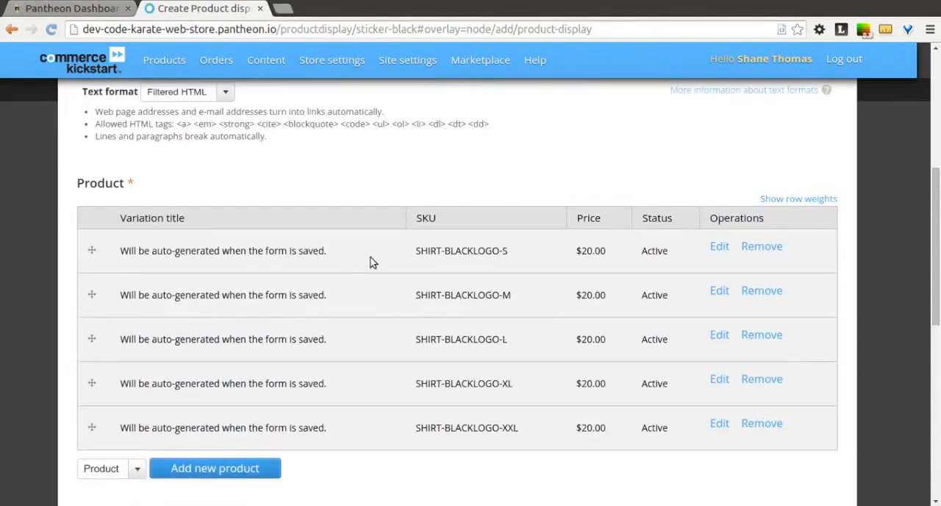
{"action": "scroll", "coordinate": [381, 238], "scroll_direction": "up", "scroll_amount": 9}
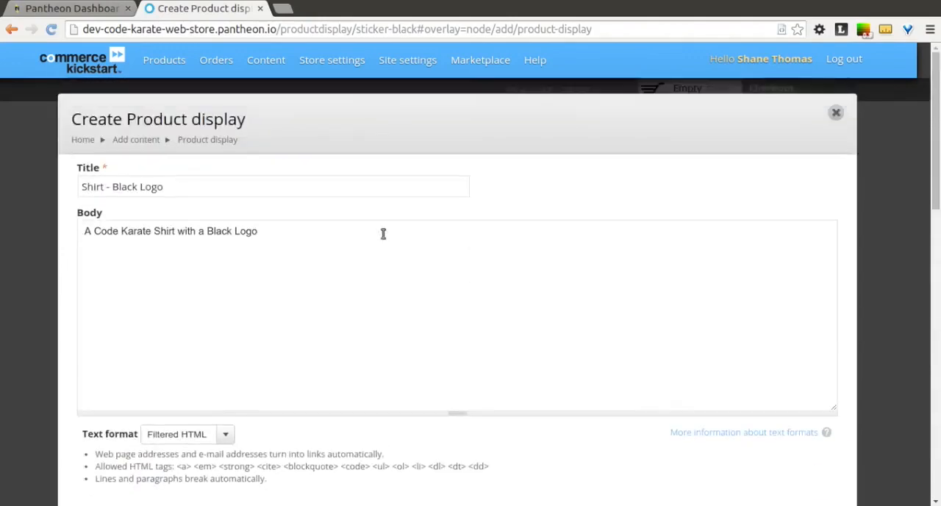
{"action": "scroll", "coordinate": [383, 233], "scroll_direction": "down", "scroll_amount": 10}
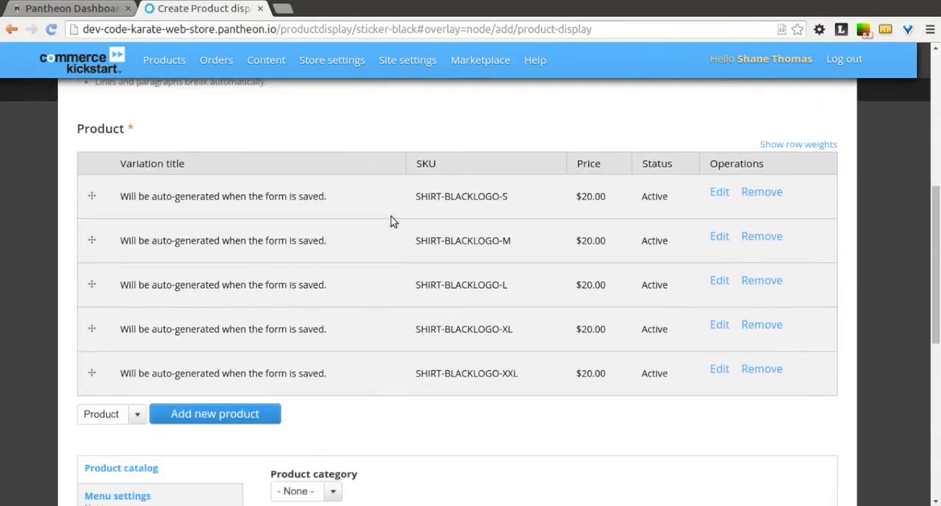
{"action": "scroll", "coordinate": [397, 232], "scroll_direction": "up", "scroll_amount": 11}
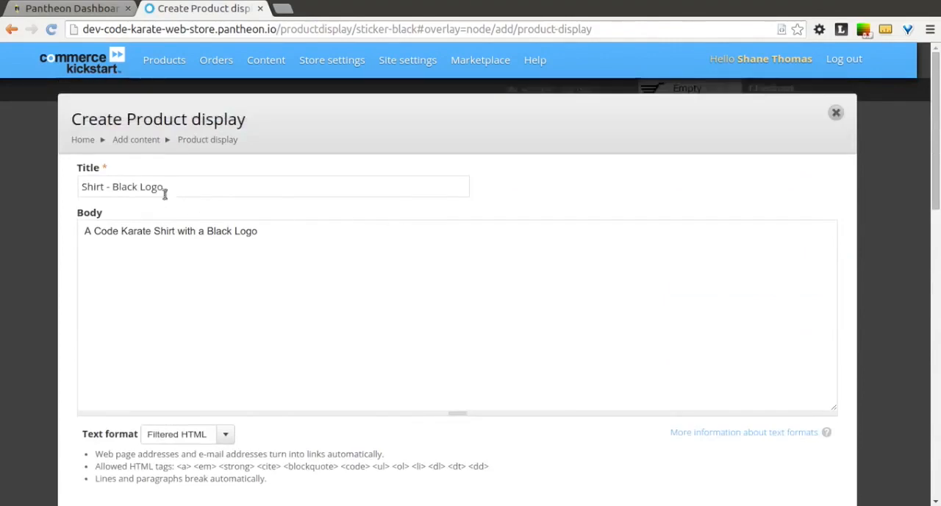
{"action": "scroll", "coordinate": [332, 297], "scroll_direction": "down", "scroll_amount": 9}
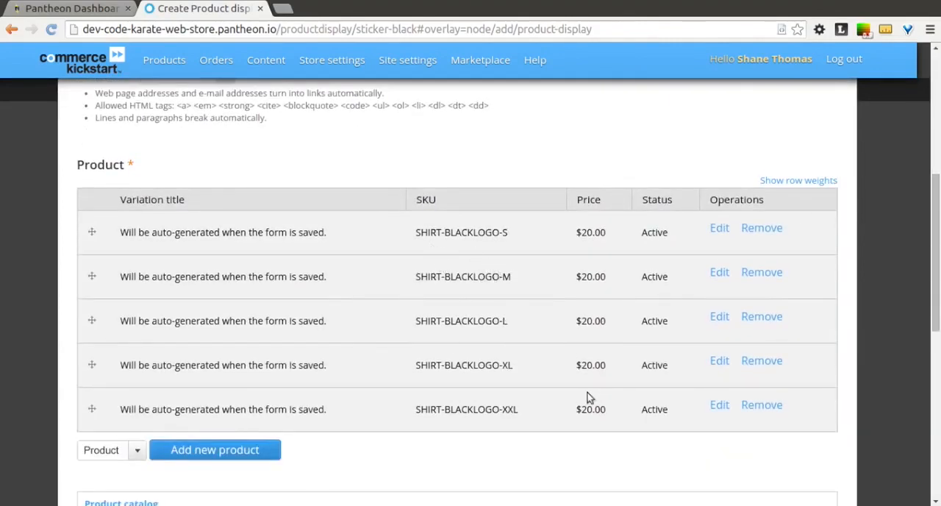
- Assign the black-logo display to the Shirts product category and save it
{"action": "scroll", "coordinate": [474, 424], "scroll_direction": "down", "scroll_amount": 6}
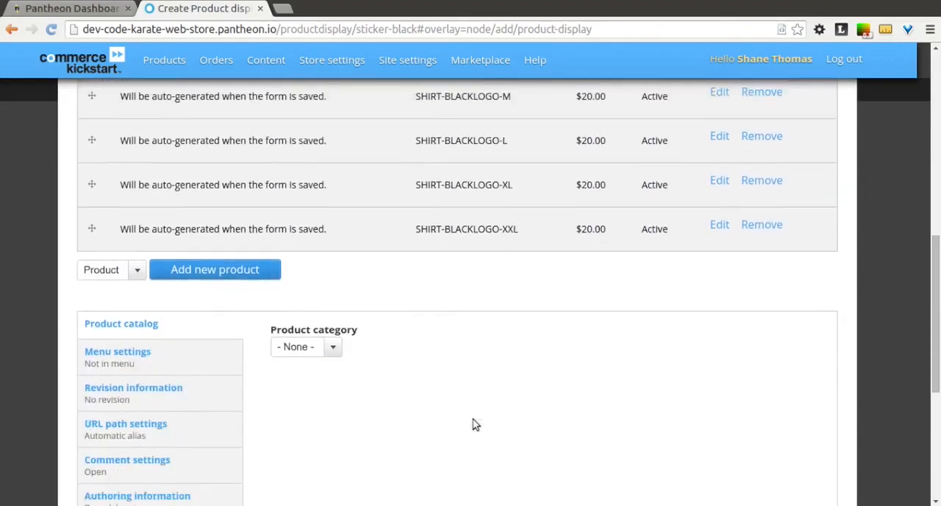
{"action": "scroll", "coordinate": [474, 424], "scroll_direction": "down", "scroll_amount": 1}
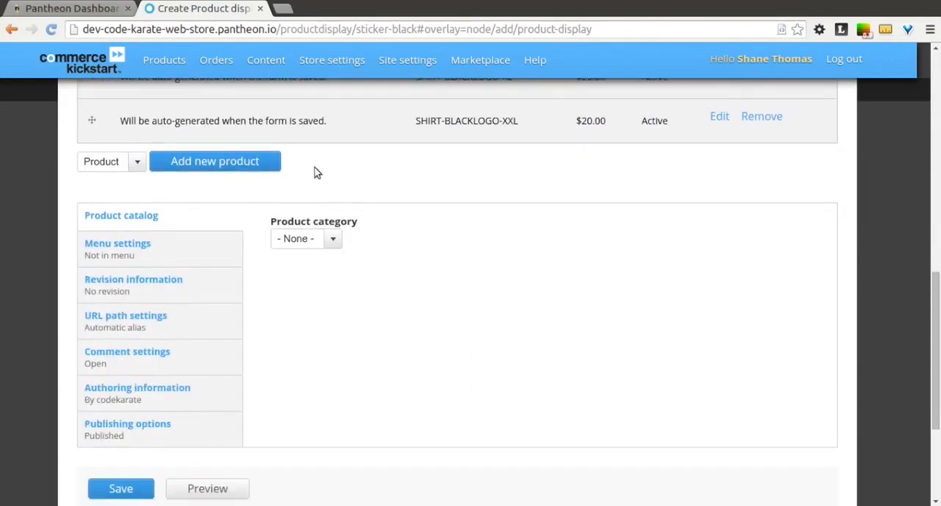
{"action": "left_click", "coordinate": [334, 241]}
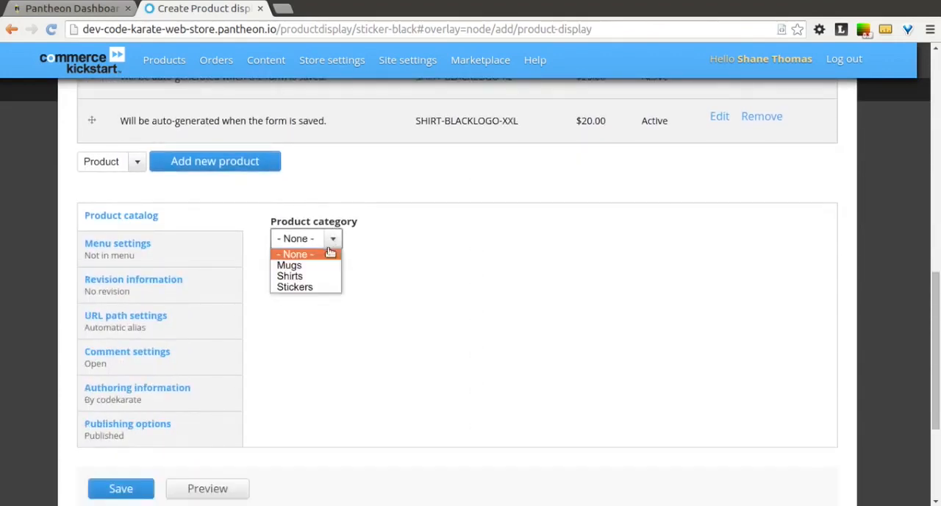
{"action": "left_click", "coordinate": [294, 276]}
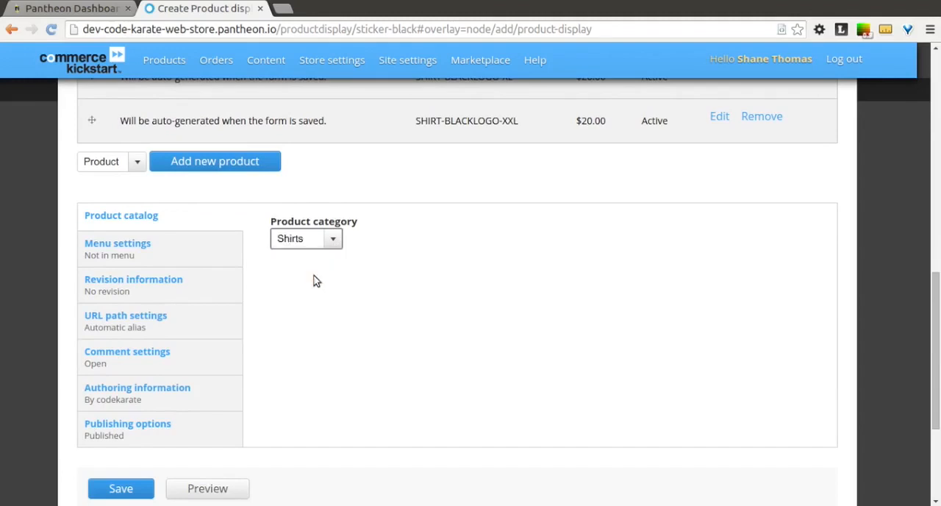
{"action": "left_click", "coordinate": [133, 488]}
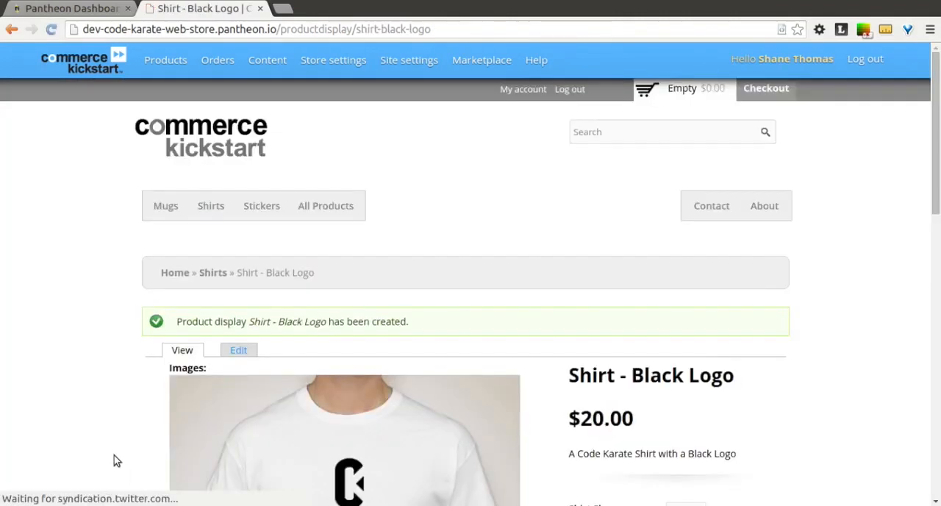
- Examine the saved black-logo shirt's product page and its listing in the store's Shirts category
{"action": "scroll", "coordinate": [114, 455], "scroll_direction": "down", "scroll_amount": 5}
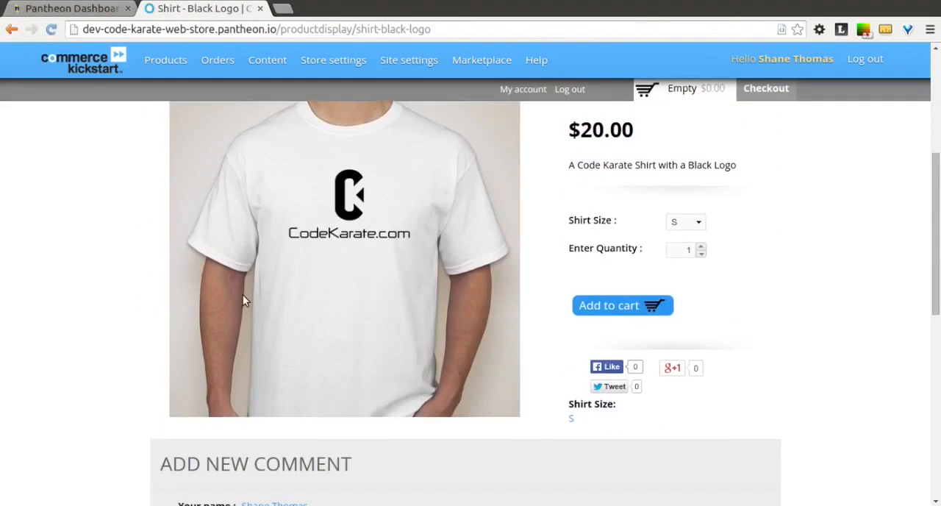
{"action": "scroll", "coordinate": [242, 295], "scroll_direction": "down", "scroll_amount": 2}
{"action": "scroll", "coordinate": [242, 295], "scroll_direction": "up", "scroll_amount": 6}
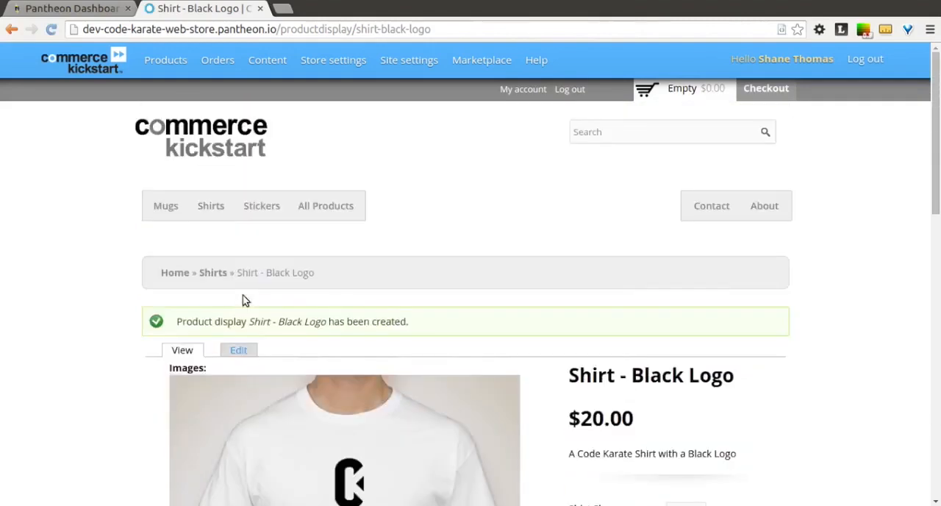
{"action": "left_click", "coordinate": [210, 212]}
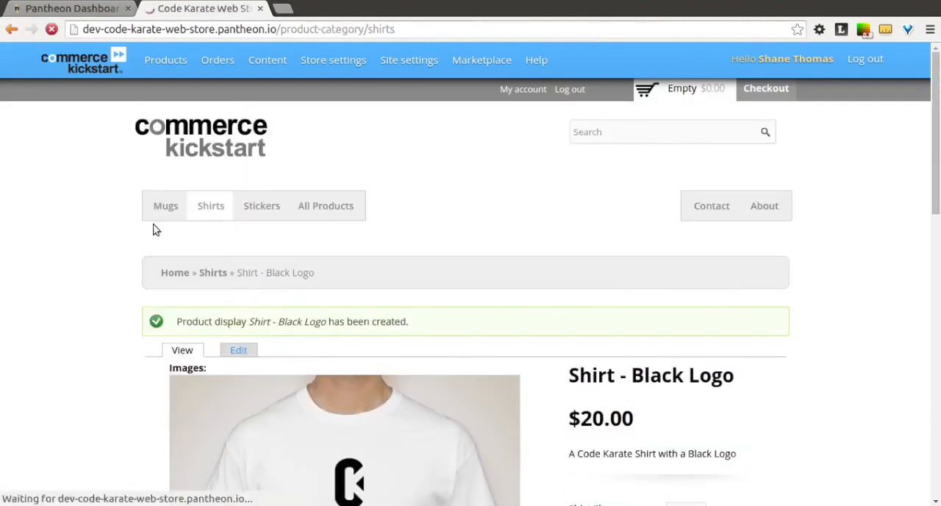
{"action": "scroll", "coordinate": [152, 232], "scroll_direction": "down", "scroll_amount": 5}
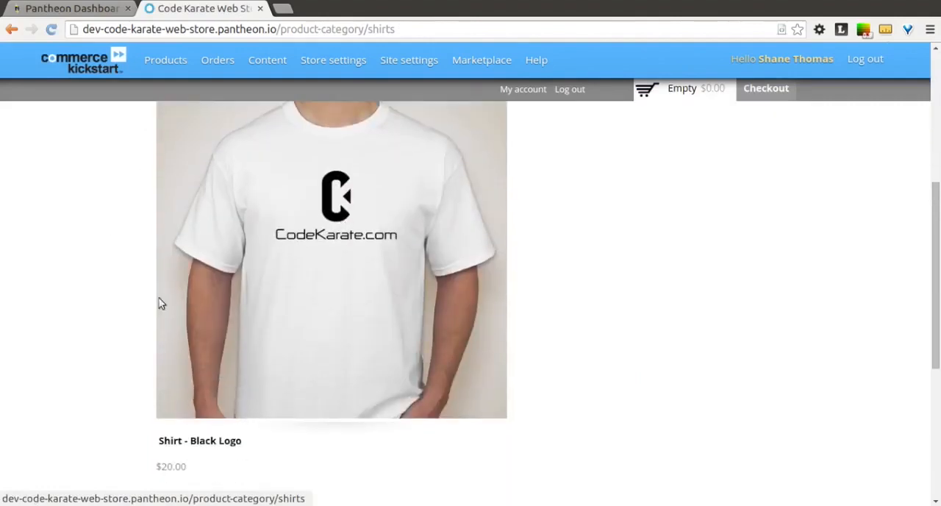
{"action": "scroll", "coordinate": [94, 316], "scroll_direction": "up", "scroll_amount": 4}
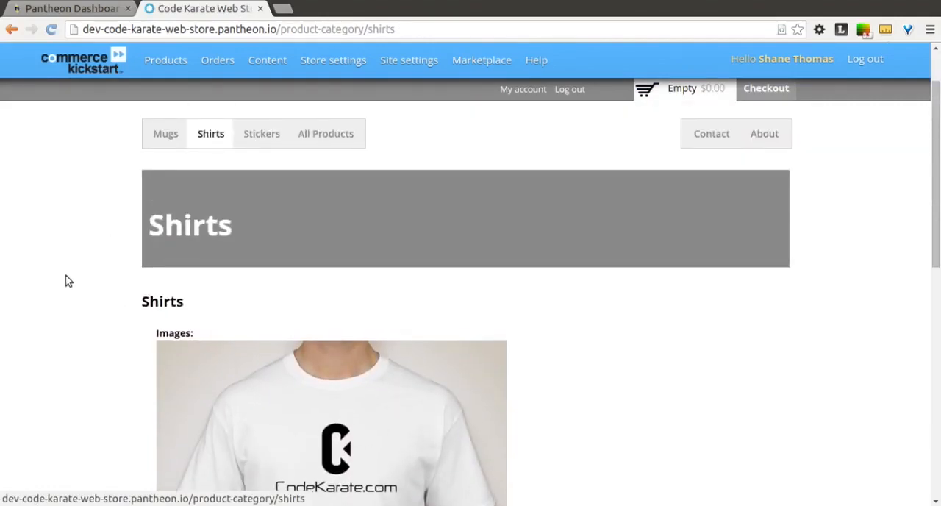
{"action": "scroll", "coordinate": [65, 281], "scroll_direction": "up", "scroll_amount": 1}
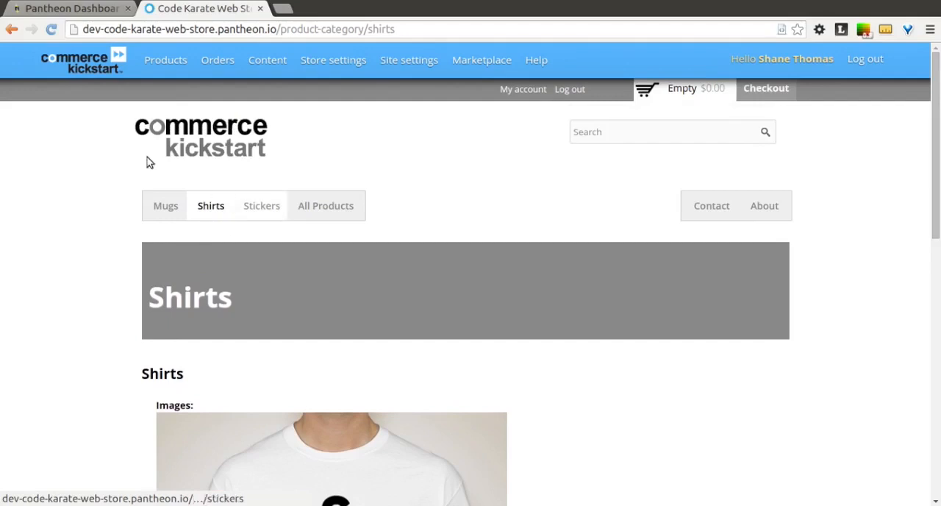
- Start a new product display titled "Shirt - Red Logo" with the body "A Code Karate shirt with a Red Logo"
{"action": "mouse_move", "coordinate": [165, 60]}
{"action": "left_click", "coordinate": [188, 127]}
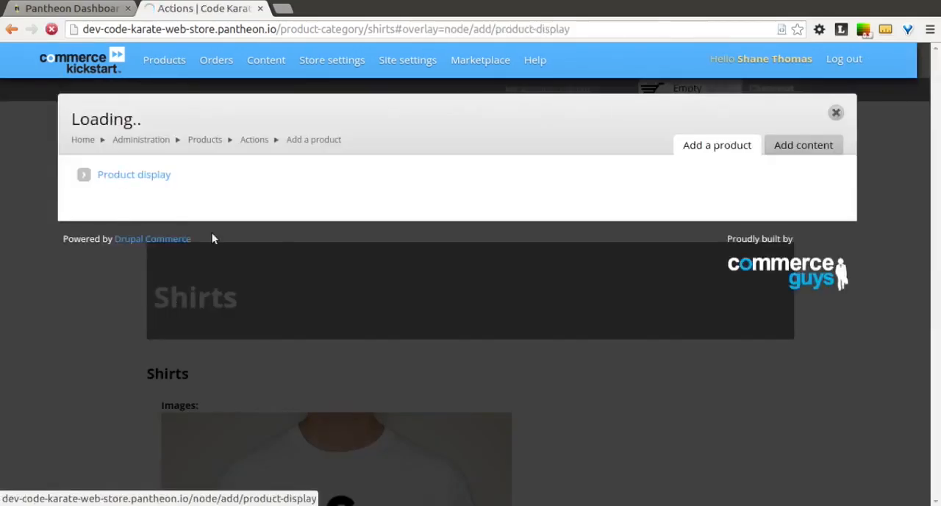
{"action": "left_click", "coordinate": [122, 186]}
{"action": "type", "text": "Shirt - Red Logo"}
{"action": "left_click", "coordinate": [152, 232]}
{"action": "type", "text": "A Code Karate shirt with a Red Logo"}
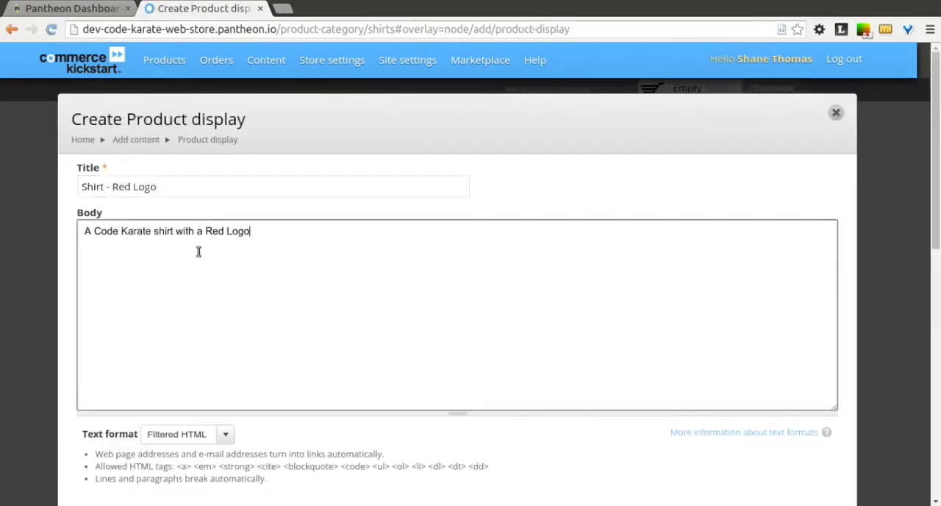
- Add a first product of type Shirt to the red-logo display and set its shirt size to S
{"action": "scroll", "coordinate": [200, 252], "scroll_direction": "down", "scroll_amount": 3}
{"action": "left_click", "coordinate": [219, 294]}
{"action": "scroll", "coordinate": [239, 248], "scroll_direction": "down", "scroll_amount": 2}
{"action": "left_click", "coordinate": [220, 232]}
{"action": "left_click", "coordinate": [191, 247]}
- Give the small red-logo shirt the SKU SHIRT-REDLOGO-S and a price of 20 USD
{"action": "left_click", "coordinate": [184, 297]}
{"action": "type", "text": "SHIRT-REDLOGO-S"}
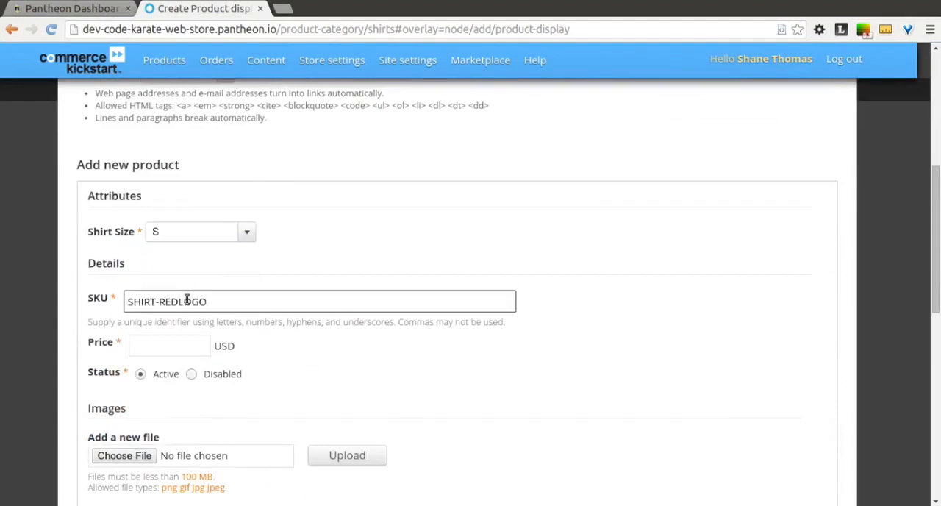
{"action": "left_click", "coordinate": [185, 341]}
{"action": "type", "text": "20"}
- Upload CKShirt-Red.png as the small shirt's image and create the product
{"action": "left_click", "coordinate": [124, 455]}
{"action": "left_click", "coordinate": [324, 130]}
{"action": "left_click", "coordinate": [755, 441]}
{"action": "left_click", "coordinate": [347, 456]}
{"action": "scroll", "coordinate": [489, 409], "scroll_direction": "down", "scroll_amount": 3}
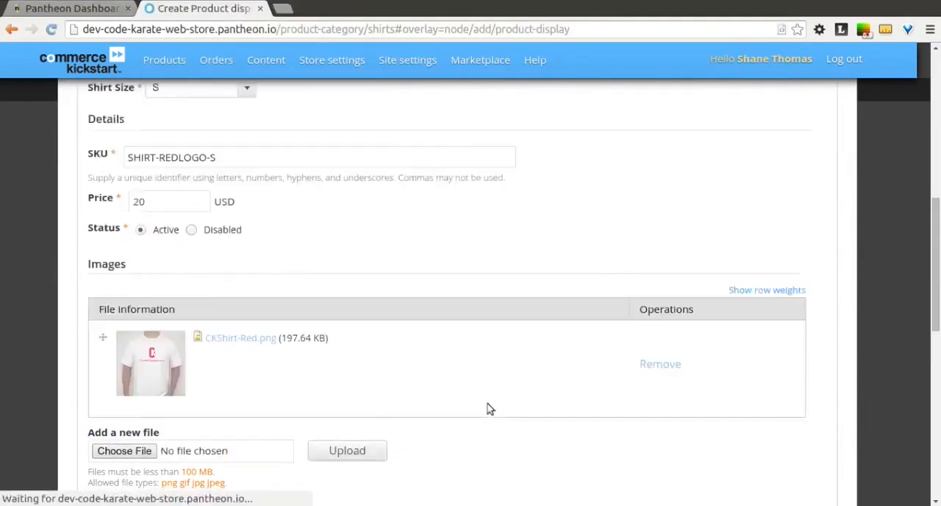
{"action": "scroll", "coordinate": [490, 410], "scroll_direction": "down", "scroll_amount": 3}
{"action": "left_click", "coordinate": [132, 374]}
- Add a second product of type Shirt to the red-logo display and set its shirt size to M
{"action": "scroll", "coordinate": [352, 329], "scroll_direction": "up", "scroll_amount": 8}
{"action": "left_click", "coordinate": [198, 418]}
{"action": "scroll", "coordinate": [199, 421], "scroll_direction": "down", "scroll_amount": 4}
{"action": "left_click", "coordinate": [204, 343]}
{"action": "left_click", "coordinate": [202, 379]}
- Give the medium red-logo shirt the SKU SHIRT-REDLOGO-M and a price of 20 USD
{"action": "left_click", "coordinate": [208, 406]}
{"action": "type", "text": "SHIRT-REDLOGO-M"}
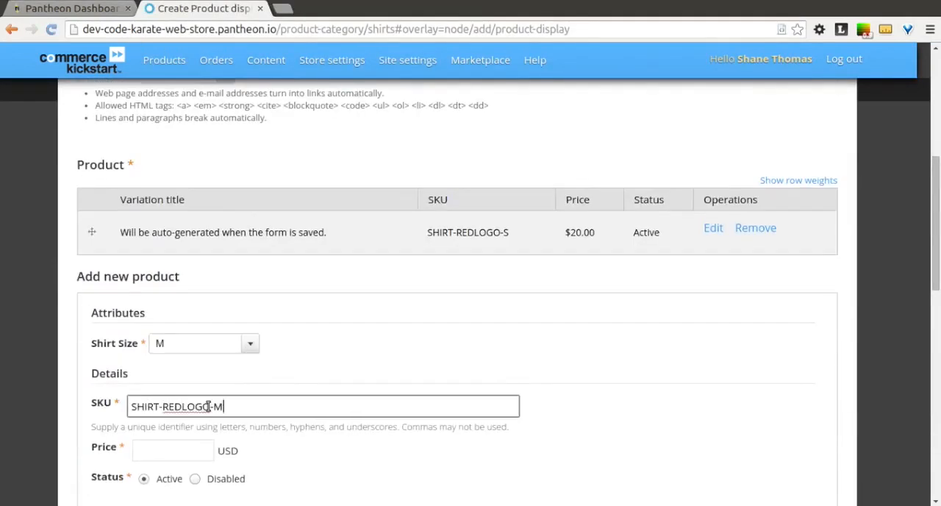
{"action": "left_click", "coordinate": [210, 451]}
{"action": "type", "text": "20"}
- Upload CKShirt-Red.png as the medium shirt's image and create the product
{"action": "left_click", "coordinate": [319, 132]}
{"action": "left_click", "coordinate": [756, 441]}
{"action": "left_click", "coordinate": [354, 273]}
- Add a third product of type Shirt to the red-logo display and set its shirt size to L
{"action": "left_click", "coordinate": [137, 180]}
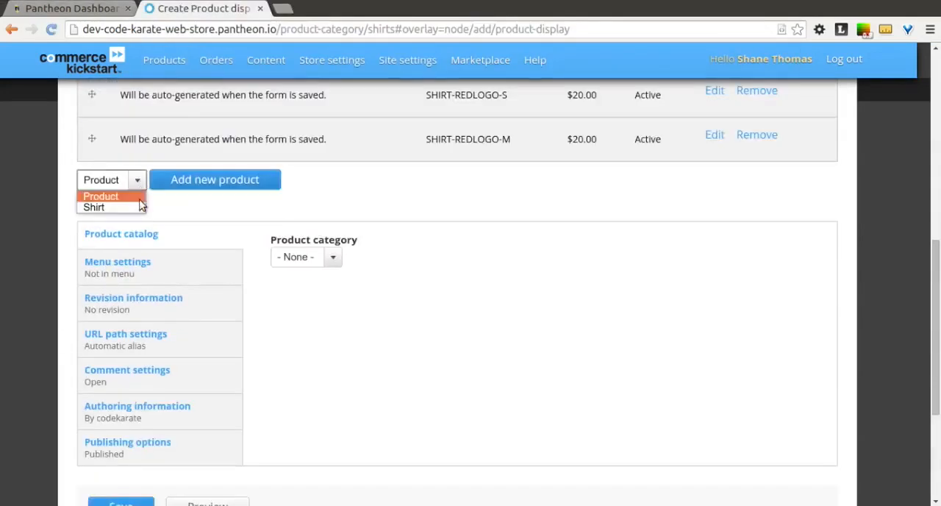
{"action": "left_click", "coordinate": [140, 206]}
{"action": "left_click", "coordinate": [211, 180]}
{"action": "left_click", "coordinate": [191, 299]}
- Give the large red-logo shirt the SKU SHIRT-REDLOGO-L and a price of 20 USD
{"action": "left_click", "coordinate": [177, 313]}
{"action": "type", "text": "SHIRT-REDLOGO-L"}
{"action": "left_click", "coordinate": [174, 357]}
{"action": "type", "text": "20"}
- Upload CKShirt-Red.png as the large shirt's image and create the product
{"action": "left_click", "coordinate": [140, 466]}
{"action": "left_click", "coordinate": [318, 130]}
{"action": "left_click", "coordinate": [756, 441]}
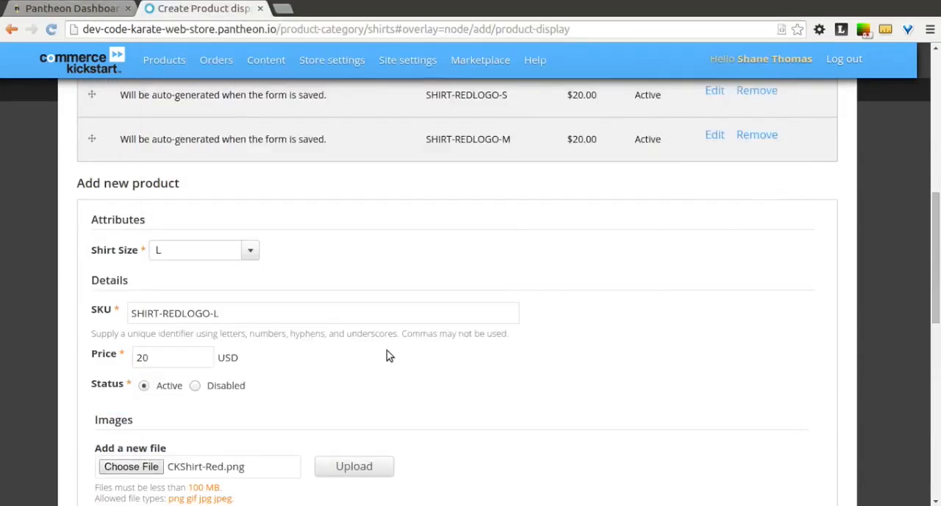
{"action": "left_click", "coordinate": [354, 388]}
{"action": "left_click", "coordinate": [184, 398]}
- Add a fourth product of type Shirt to the red-logo display and set its shirt size to XL
{"action": "left_click", "coordinate": [197, 360]}
{"action": "scroll", "coordinate": [199, 359], "scroll_direction": "down", "scroll_amount": 2}
{"action": "left_click", "coordinate": [200, 359]}
{"action": "left_click", "coordinate": [184, 427]}
- Give the extra-large red-logo shirt the SKU SHIRT-REDLOGO-XL and a price of 20 USD
{"action": "left_click", "coordinate": [169, 419]}
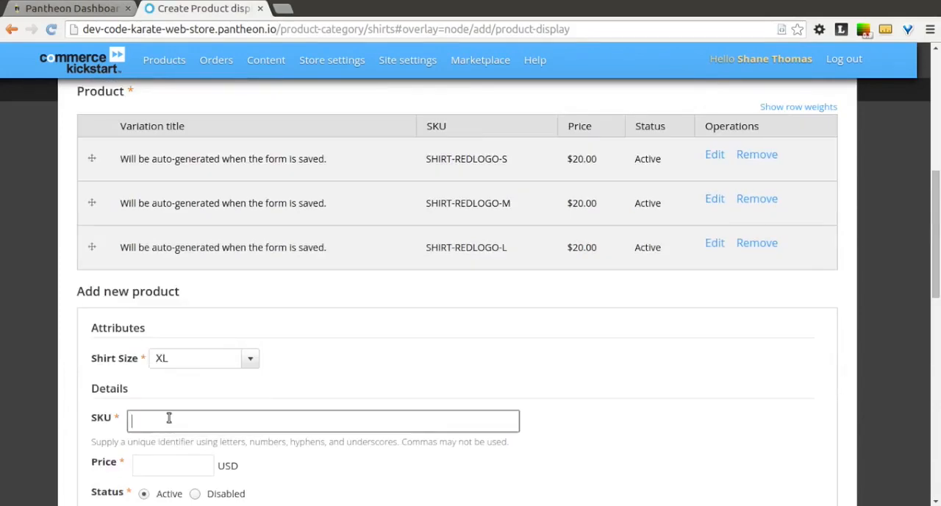
{"action": "type", "text": "SHIRT-REDLOGO-XL"}
{"action": "left_click", "coordinate": [172, 354]}
{"action": "type", "text": "20"}
- Upload CKShirt-Red.png as the extra-large shirt's image and create the product
{"action": "left_click", "coordinate": [131, 466]}
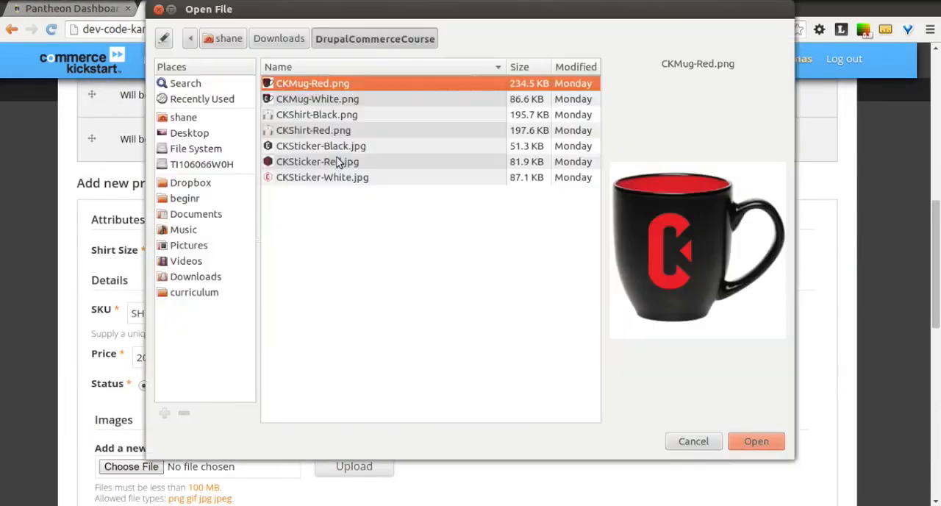
{"action": "double_click", "coordinate": [317, 130]}
{"action": "scroll", "coordinate": [417, 302], "scroll_direction": "down", "scroll_amount": 4}
{"action": "left_click", "coordinate": [358, 318]}
{"action": "scroll", "coordinate": [357, 319], "scroll_direction": "down", "scroll_amount": 5}
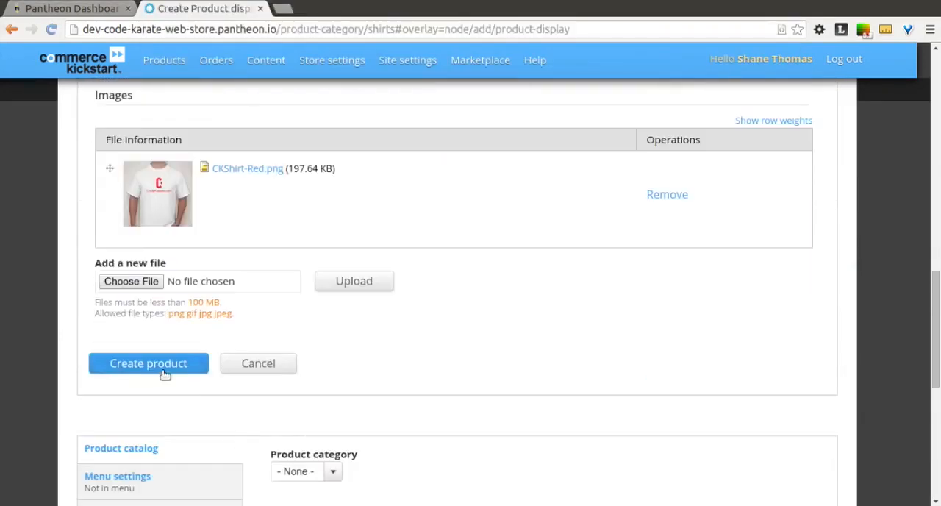
{"action": "left_click", "coordinate": [163, 372]}
- Add a fifth product of type Shirt to the red-logo display and set its shirt size to XXL
{"action": "scroll", "coordinate": [302, 295], "scroll_direction": "up", "scroll_amount": 8}
{"action": "left_click", "coordinate": [324, 365]}
{"action": "left_click", "coordinate": [288, 297]}
{"action": "left_click", "coordinate": [233, 291]}
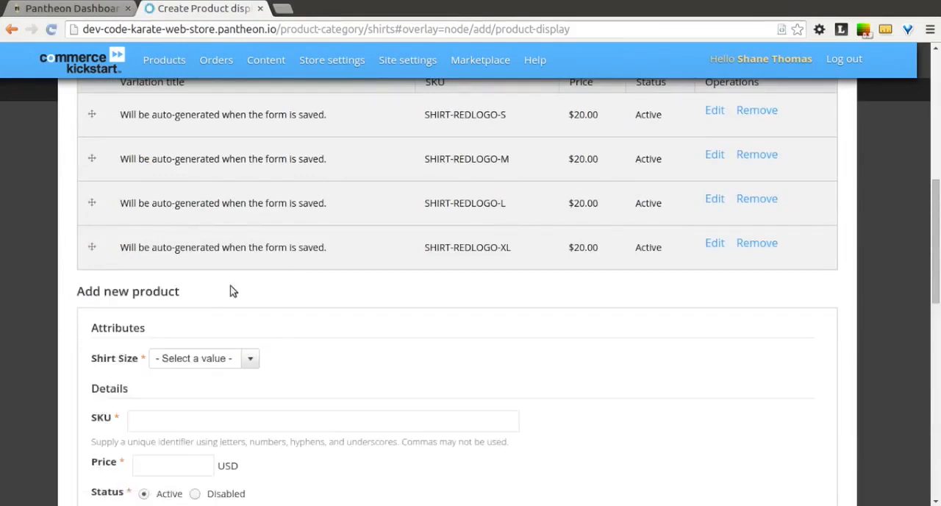
{"action": "scroll", "coordinate": [233, 292], "scroll_direction": "down", "scroll_amount": 2}
{"action": "left_click", "coordinate": [232, 288]}
{"action": "left_click", "coordinate": [213, 357]}
- Give the XXL red-logo shirt the SKU SHIRT-REDLOGO-XXL and a price of 20 USD
{"action": "scroll", "coordinate": [395, 302], "scroll_direction": "down", "scroll_amount": 3}
{"action": "left_click", "coordinate": [225, 242]}
{"action": "type", "text": "SHIRT-REDLOGO-XXL"}
{"action": "key", "text": "Tab"}
{"action": "type", "text": "20"}
- Upload CKShirt-Red.png as the XXL shirt's image, create the product and check the list of red-logo variations
{"action": "left_click", "coordinate": [131, 395]}
{"action": "double_click", "coordinate": [317, 130]}
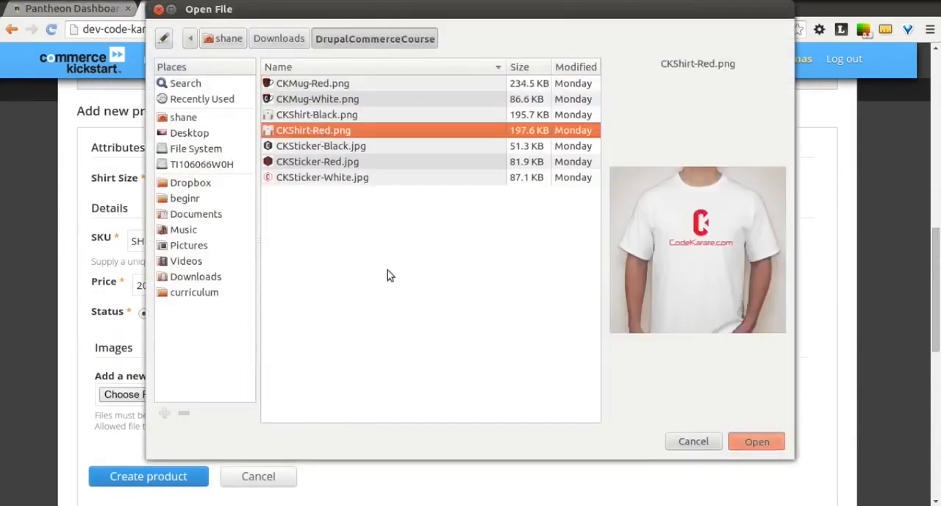
{"action": "scroll", "coordinate": [388, 269], "scroll_direction": "down", "scroll_amount": 4}
{"action": "left_click", "coordinate": [329, 252]}
{"action": "left_click", "coordinate": [124, 292]}
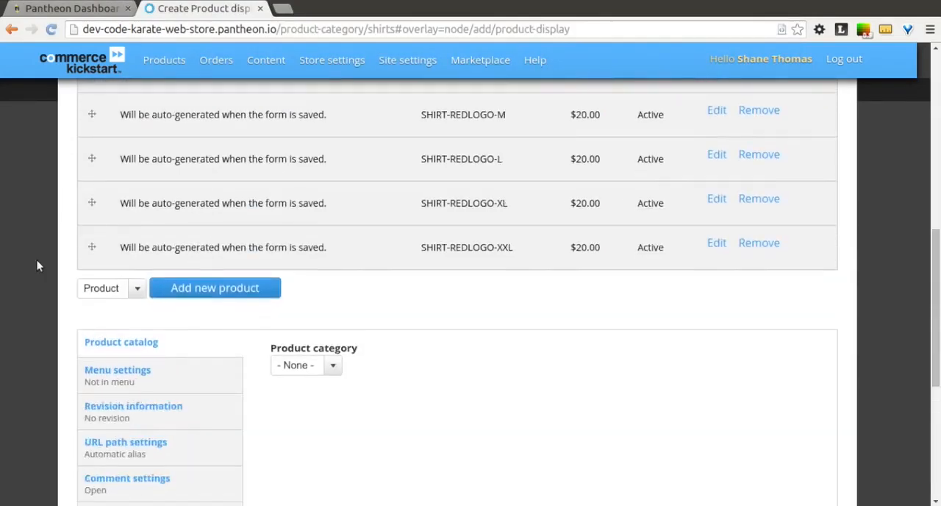
{"action": "scroll", "coordinate": [374, 314], "scroll_direction": "up", "scroll_amount": 5}
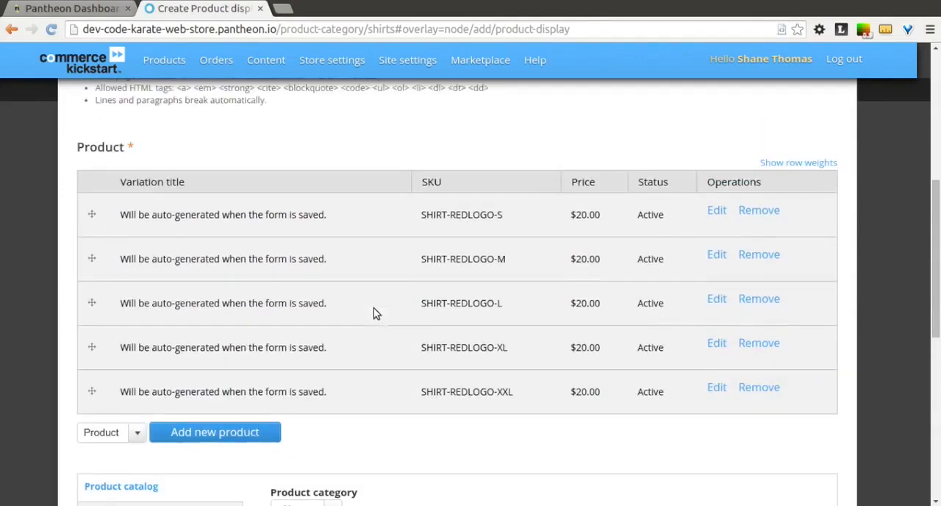
{"action": "scroll", "coordinate": [373, 313], "scroll_direction": "down", "scroll_amount": 2}
{"action": "scroll", "coordinate": [373, 313], "scroll_direction": "down", "scroll_amount": 3}
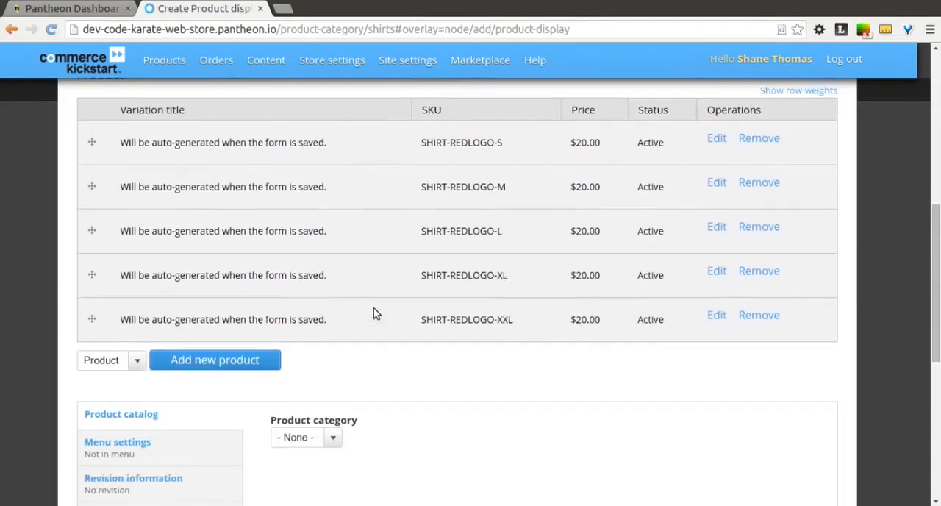
- Assign the red-logo product display to the Shirts product category and save it
{"action": "left_click", "coordinate": [333, 366]}
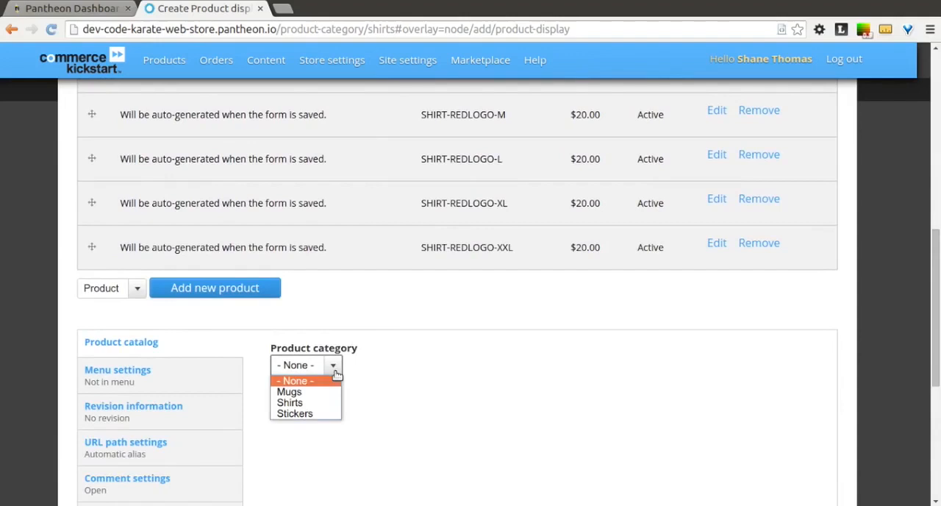
{"action": "left_click", "coordinate": [307, 406]}
{"action": "scroll", "coordinate": [371, 404], "scroll_direction": "down", "scroll_amount": 3}
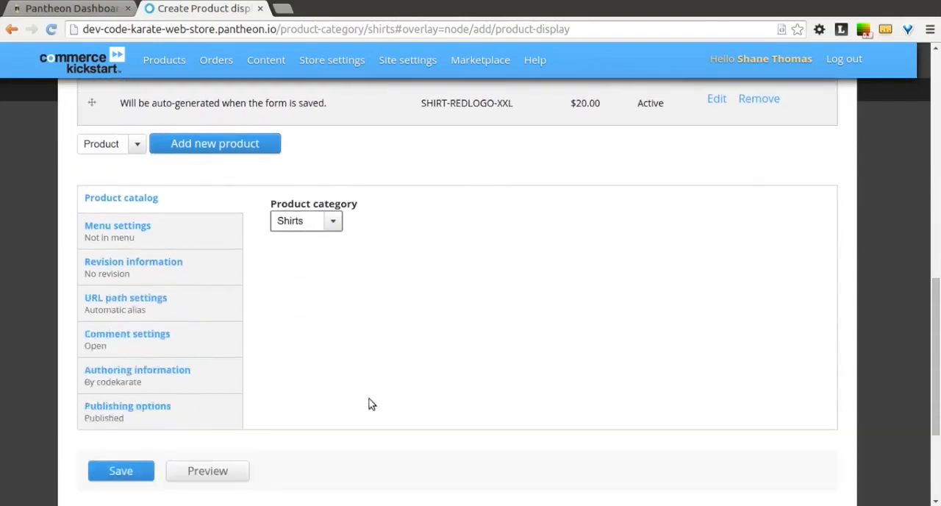
{"action": "left_click", "coordinate": [134, 399]}
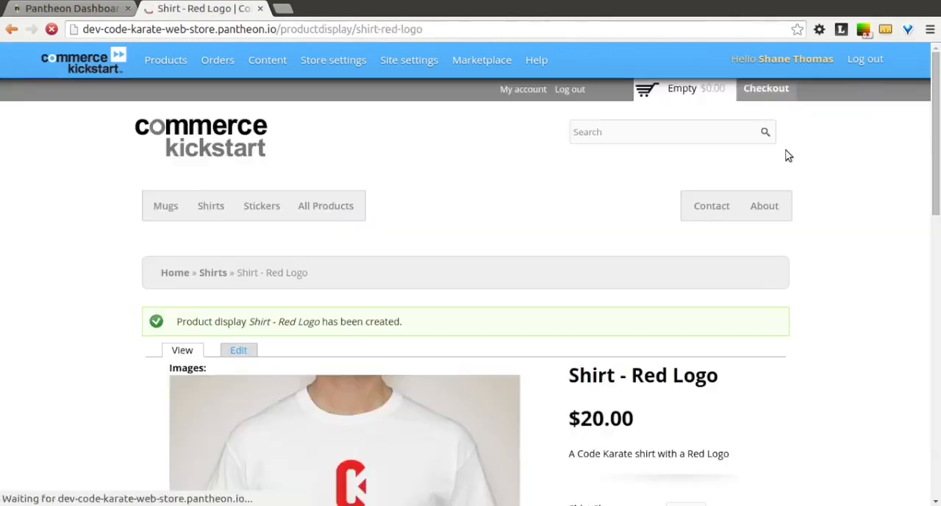
- Review the new red-logo shirt's product page and test the shirt size choice with XL and M
{"action": "scroll", "coordinate": [593, 275], "scroll_direction": "down", "scroll_amount": 3}
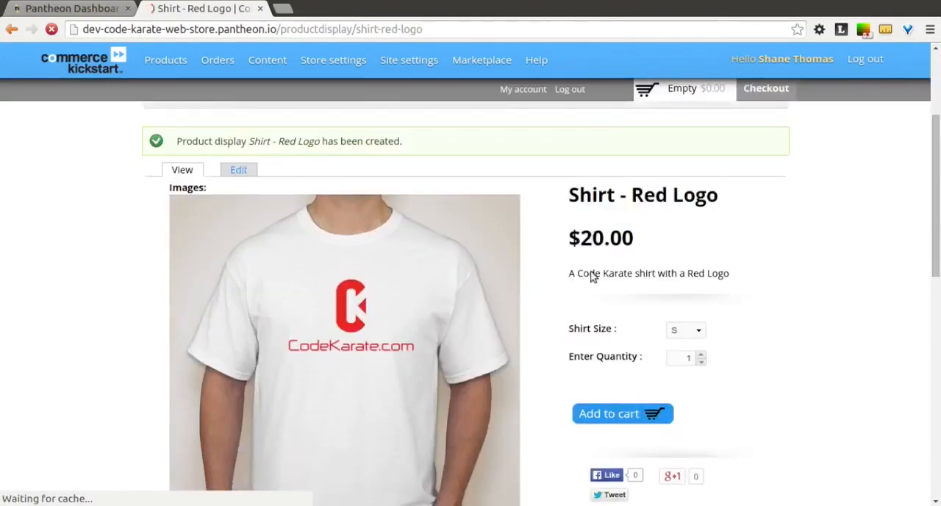
{"action": "scroll", "coordinate": [593, 276], "scroll_direction": "up", "scroll_amount": 1}
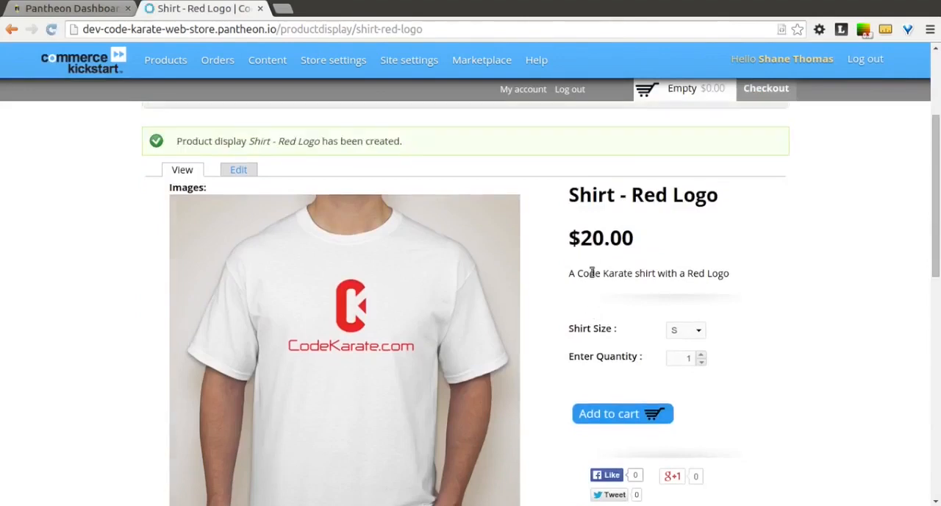
{"action": "scroll", "coordinate": [593, 276], "scroll_direction": "down", "scroll_amount": 1}
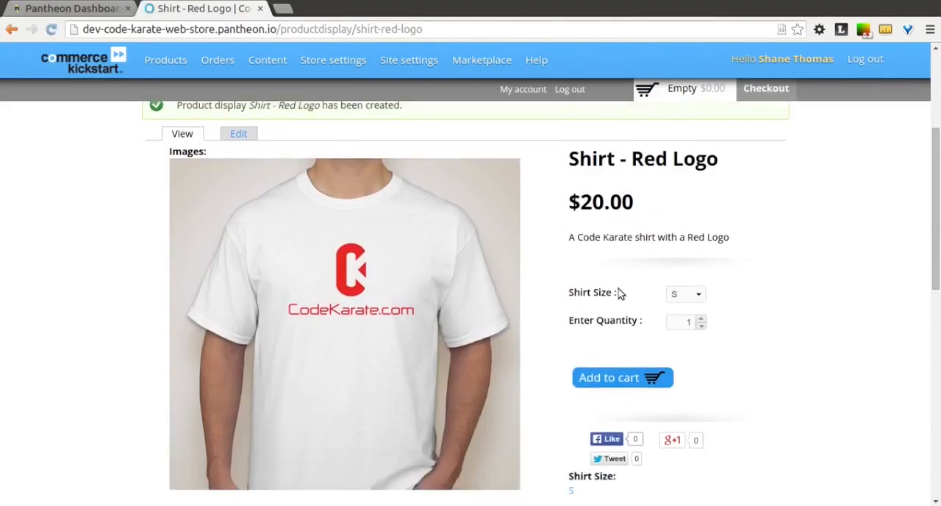
{"action": "left_click", "coordinate": [701, 295]}
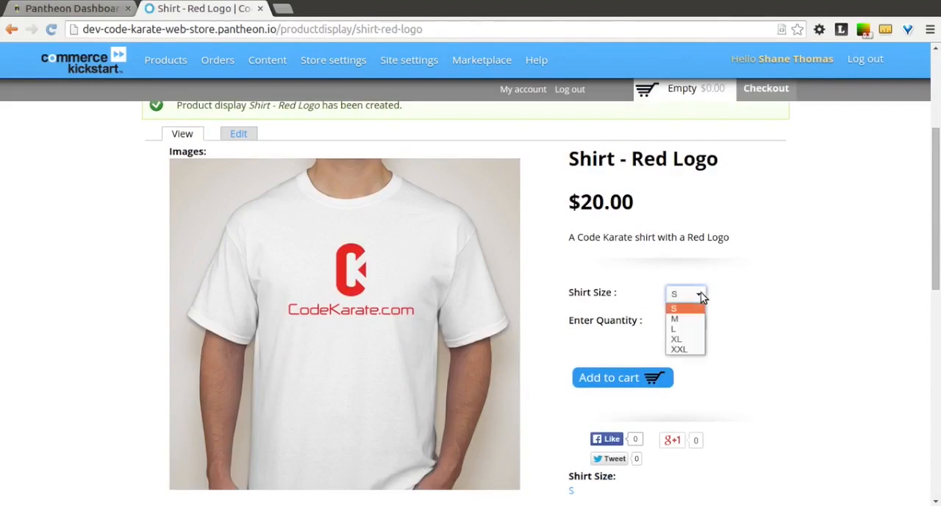
{"action": "left_click", "coordinate": [690, 342]}
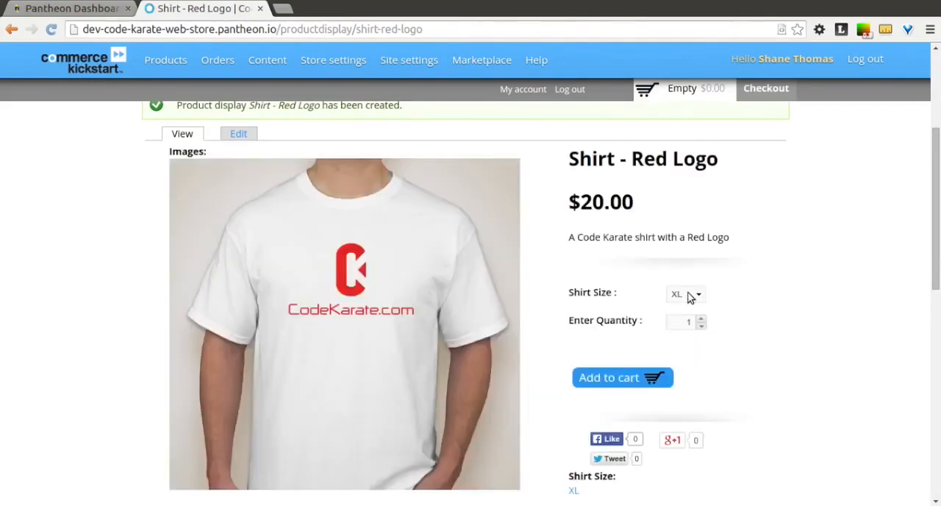
{"action": "left_click", "coordinate": [690, 295]}
{"action": "left_click", "coordinate": [689, 324]}
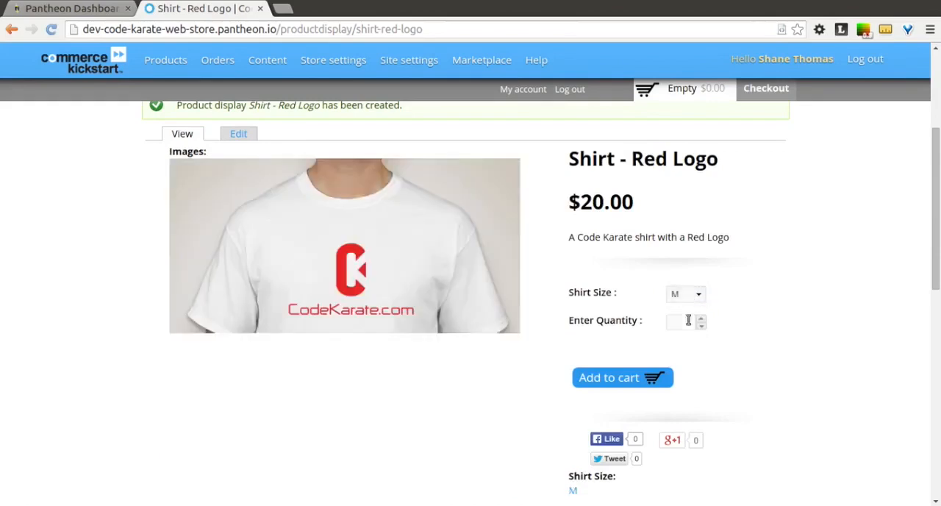
- Test the remaining red-logo shirt sizes XXL and L, return to M and look over the rest of the page
{"action": "left_click", "coordinate": [686, 297]}
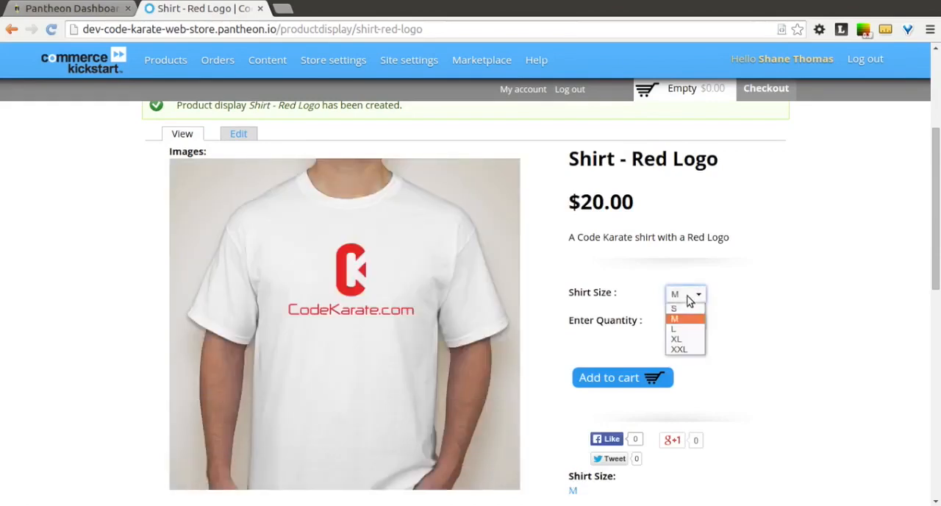
{"action": "left_click", "coordinate": [692, 350]}
{"action": "left_click", "coordinate": [687, 294]}
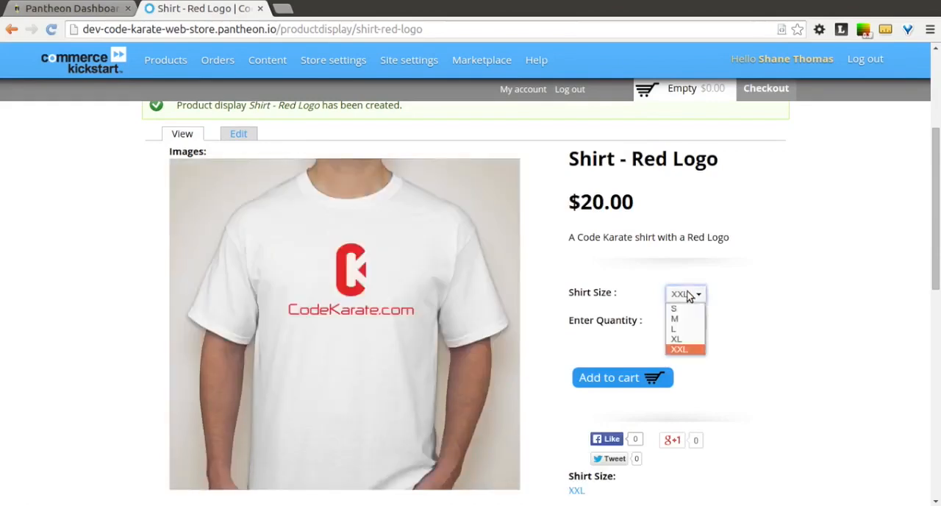
{"action": "left_click", "coordinate": [688, 329]}
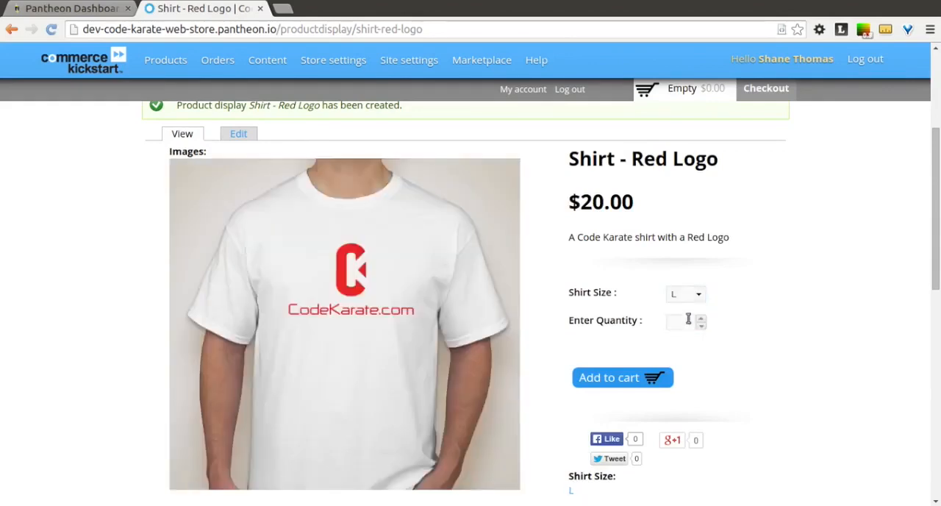
{"action": "scroll", "coordinate": [711, 295], "scroll_direction": "down", "scroll_amount": 5}
{"action": "scroll", "coordinate": [711, 295], "scroll_direction": "up", "scroll_amount": 5}
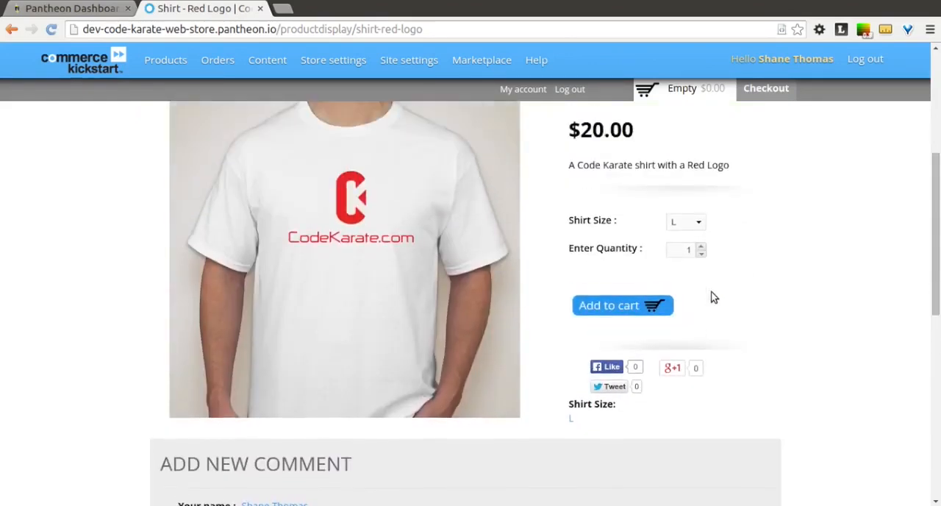
{"action": "left_click", "coordinate": [700, 297]}
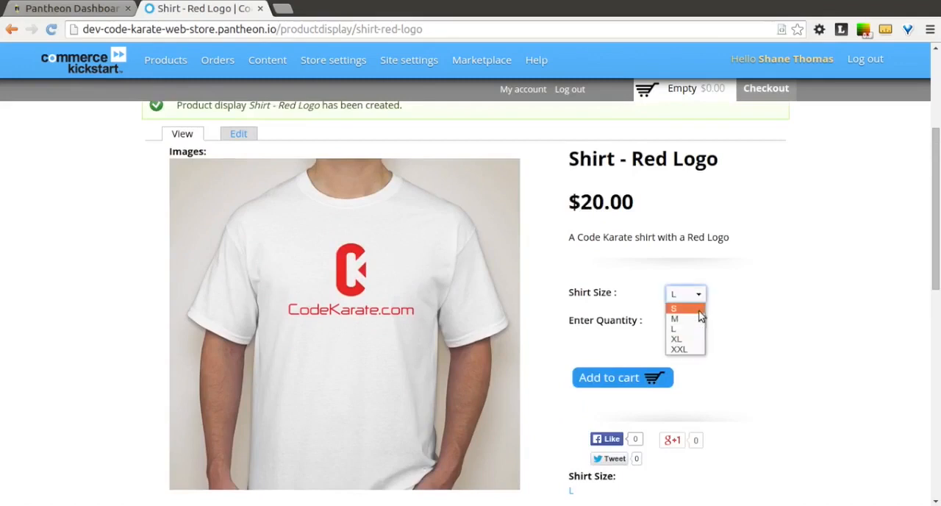
{"action": "left_click", "coordinate": [700, 321]}
{"action": "key", "text": "Up"}
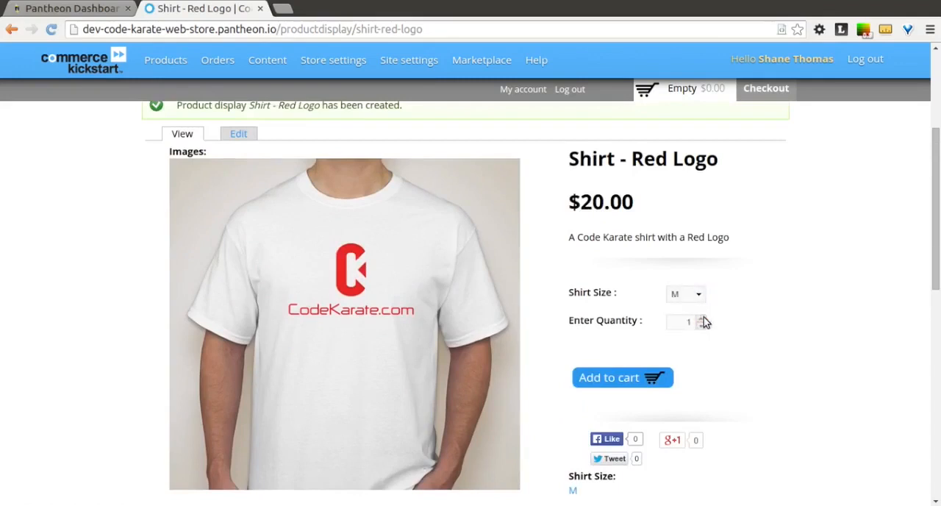
{"action": "scroll", "coordinate": [733, 332], "scroll_direction": "down", "scroll_amount": 2}
{"action": "scroll", "coordinate": [732, 332], "scroll_direction": "up", "scroll_amount": 5}
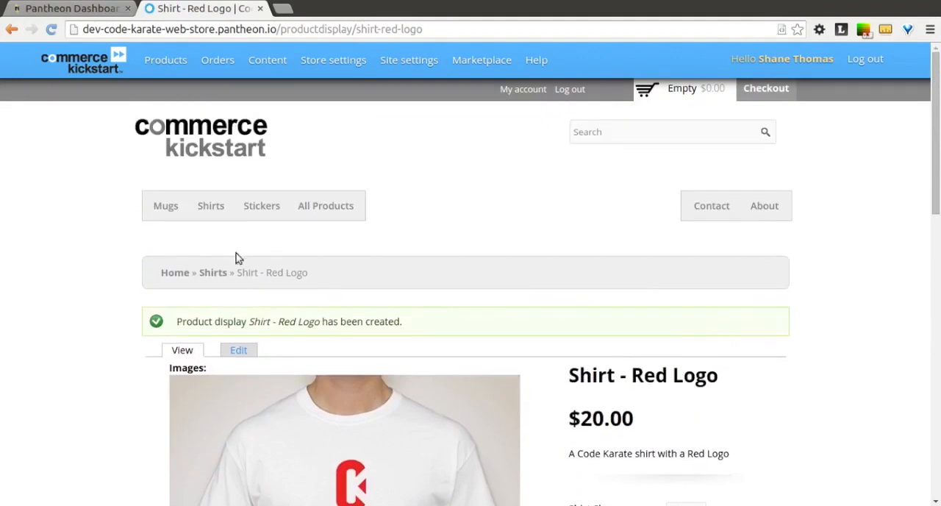
- Open the store's Shirts category page and examine the listings of the black-logo and red-logo shirts
{"action": "left_click", "coordinate": [208, 207]}
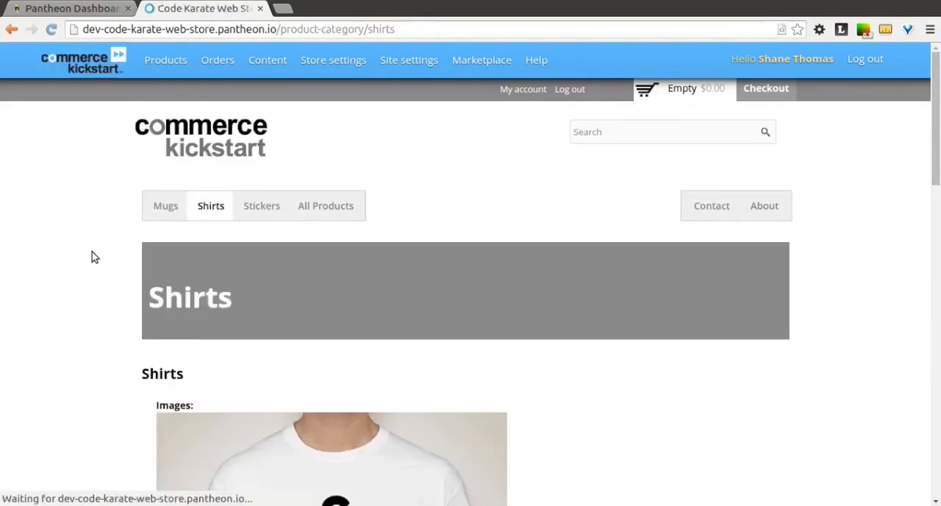
{"action": "scroll", "coordinate": [91, 252], "scroll_direction": "down", "scroll_amount": 5}
{"action": "scroll", "coordinate": [92, 257], "scroll_direction": "down", "scroll_amount": 5}
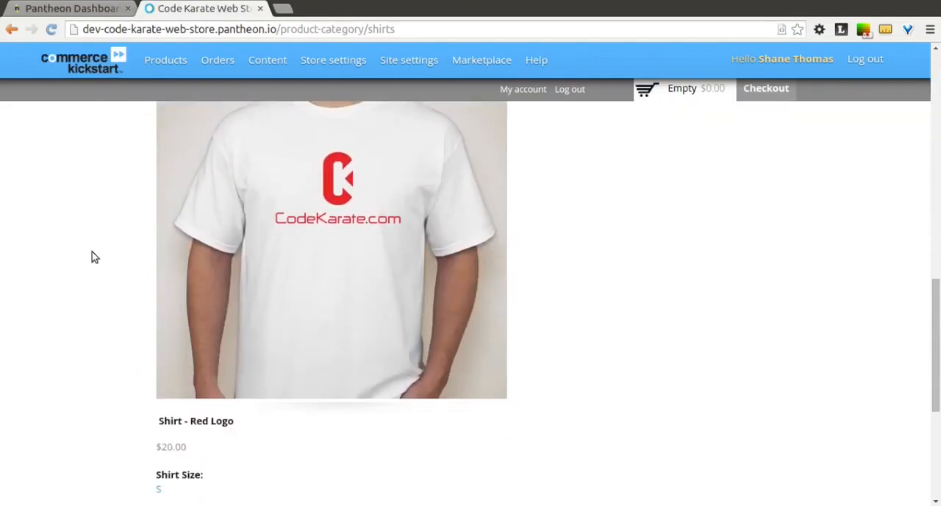
{"action": "scroll", "coordinate": [92, 257], "scroll_direction": "up", "scroll_amount": 7}
{"action": "scroll", "coordinate": [92, 256], "scroll_direction": "up", "scroll_amount": 2}
{"action": "scroll", "coordinate": [92, 257], "scroll_direction": "down", "scroll_amount": 7}
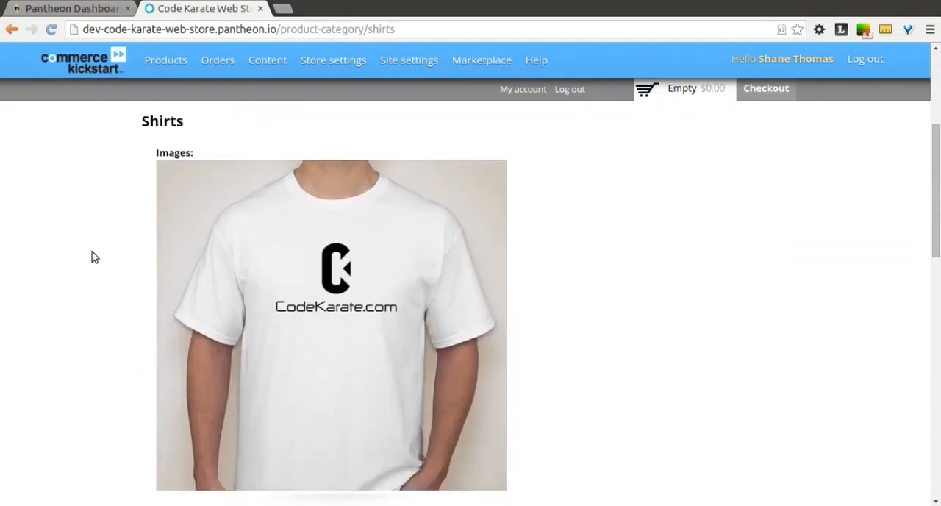
{"action": "scroll", "coordinate": [92, 252], "scroll_direction": "up", "scroll_amount": 12}
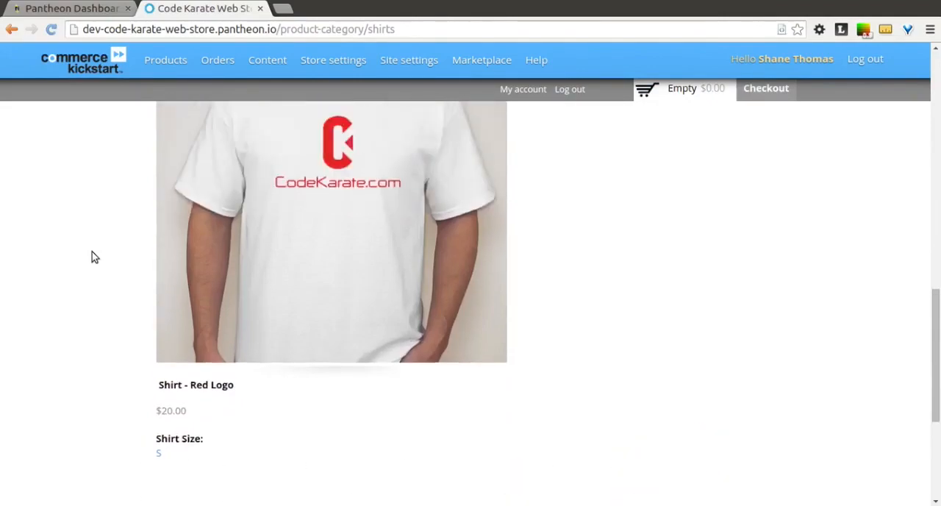
{"action": "scroll", "coordinate": [91, 251], "scroll_direction": "up", "scroll_amount": 2}
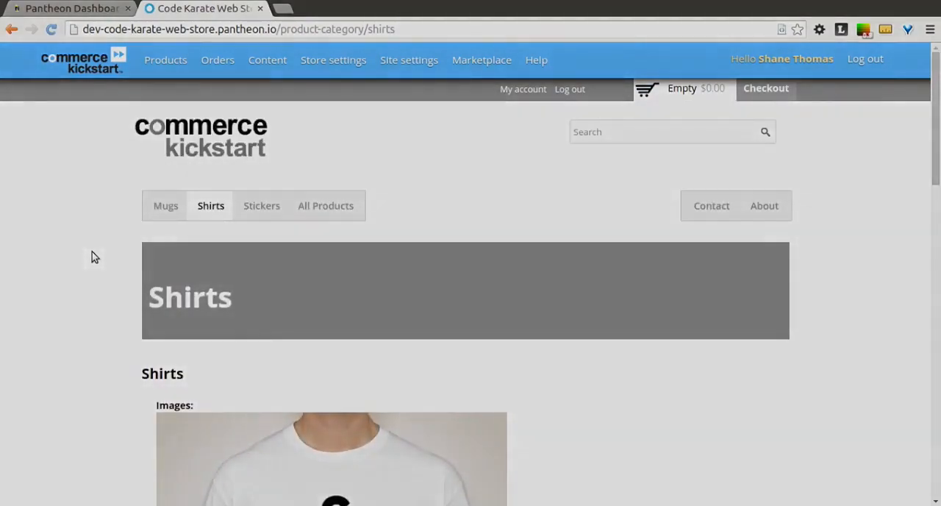